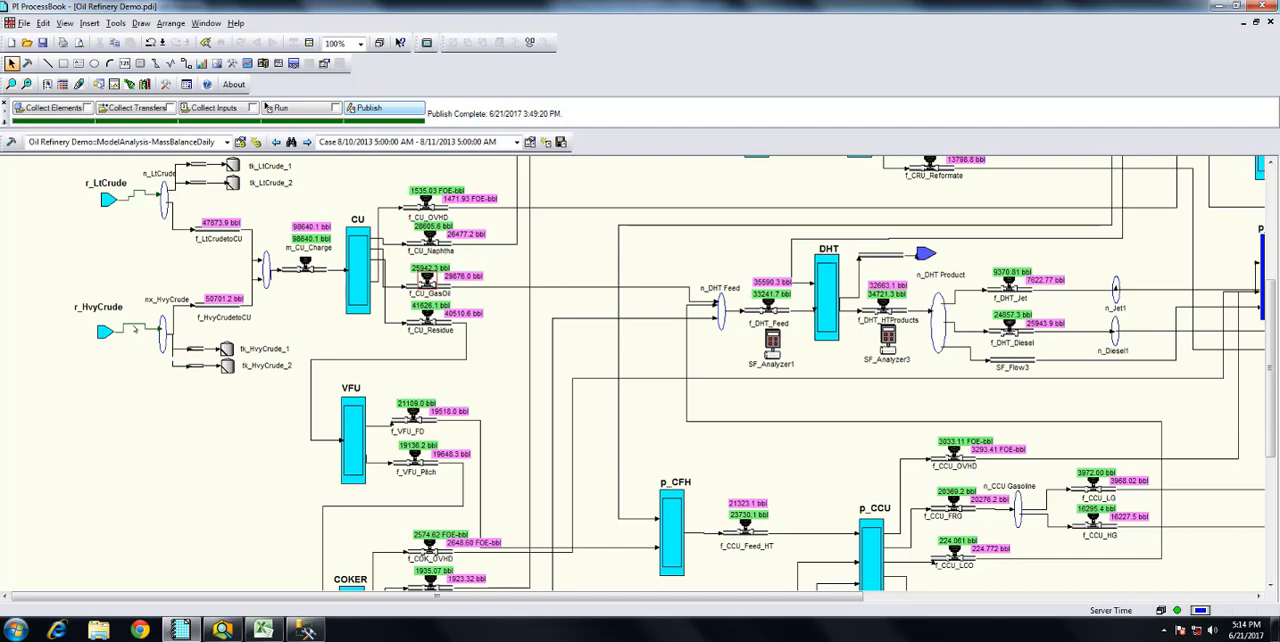
Select the heavy and light crude transfers, then show the AF properties of the m_CU_Charge meter and examine its attributes
{"action": "left_click", "coordinate": [135, 329]}
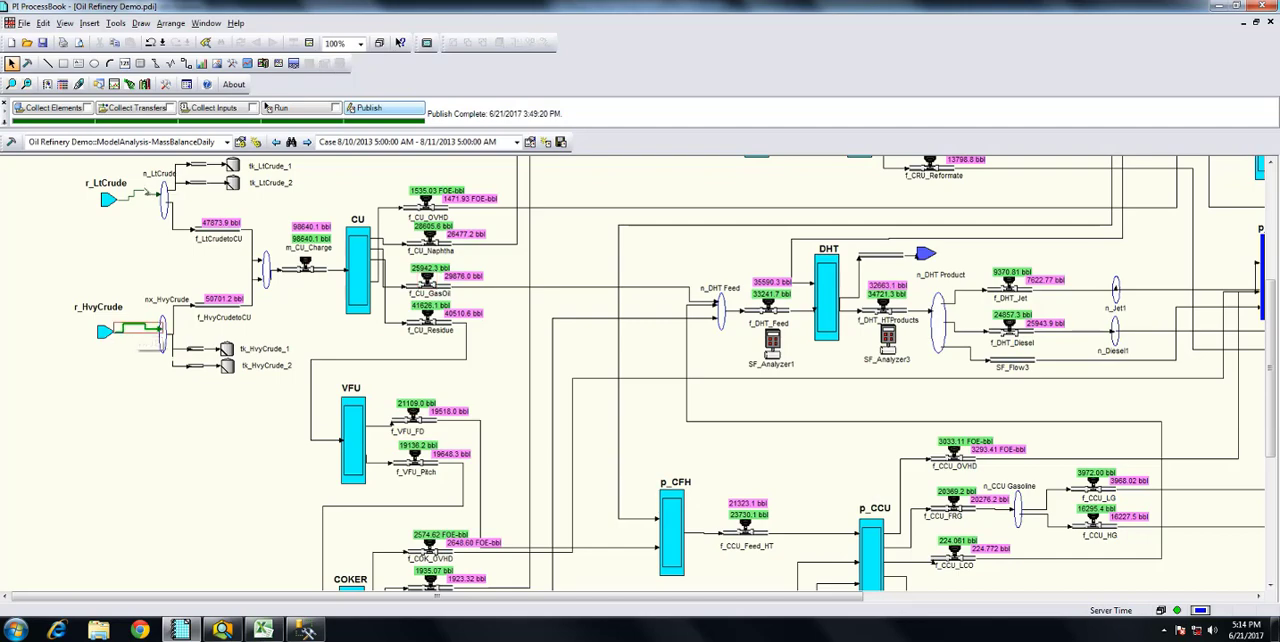
{"action": "left_click", "coordinate": [145, 193]}
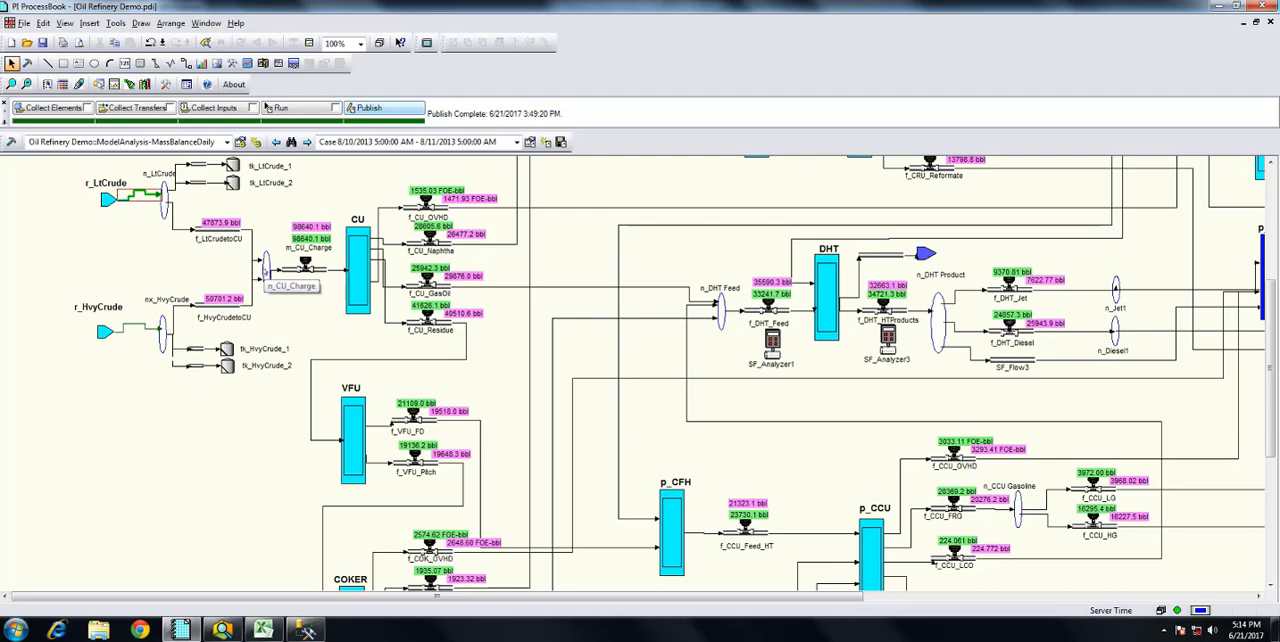
{"action": "left_click", "coordinate": [305, 266]}
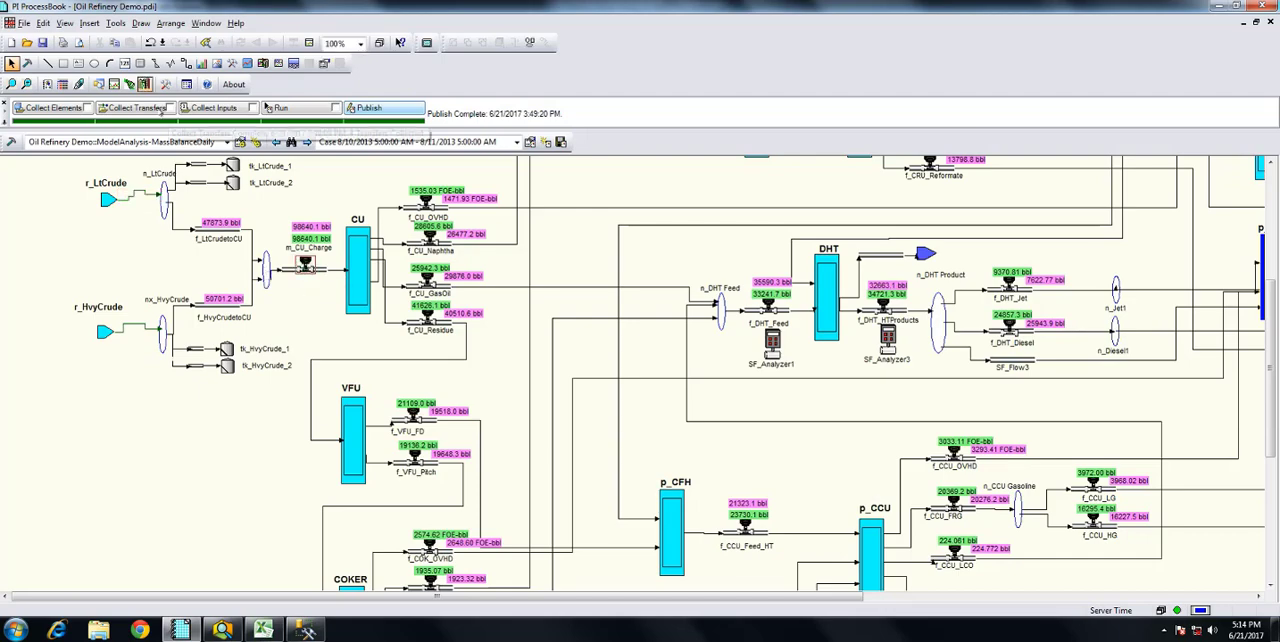
{"action": "left_click", "coordinate": [64, 23]}
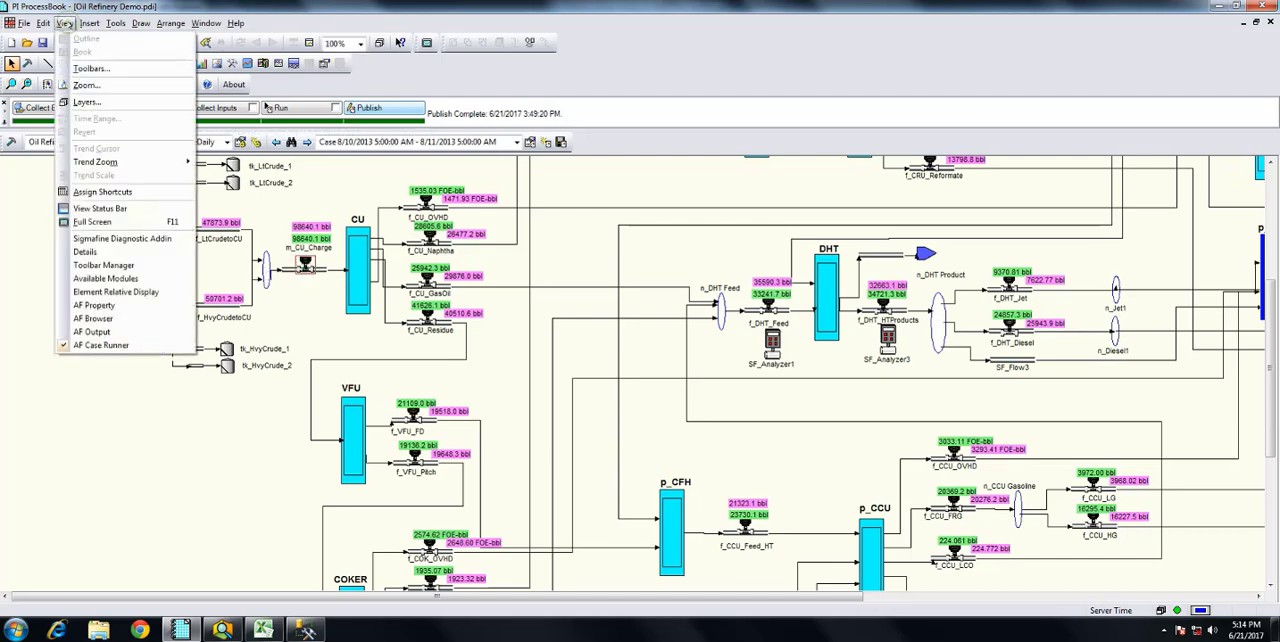
{"action": "left_click", "coordinate": [118, 305]}
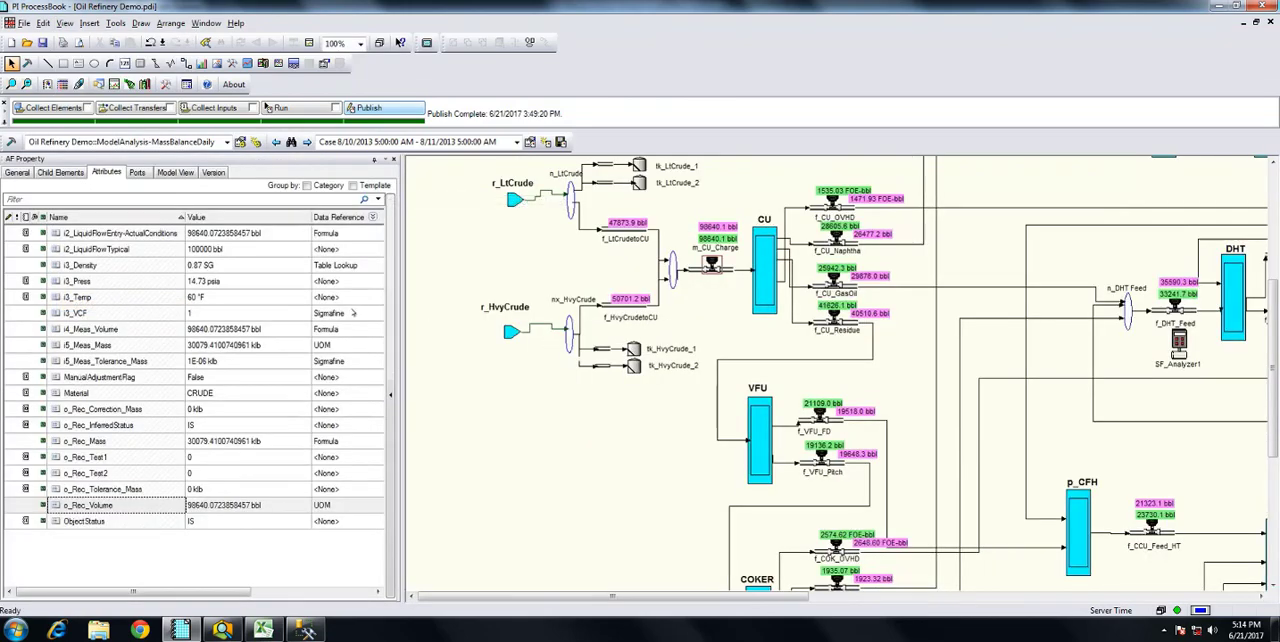
{"action": "mouse_move", "coordinate": [302, 327]}
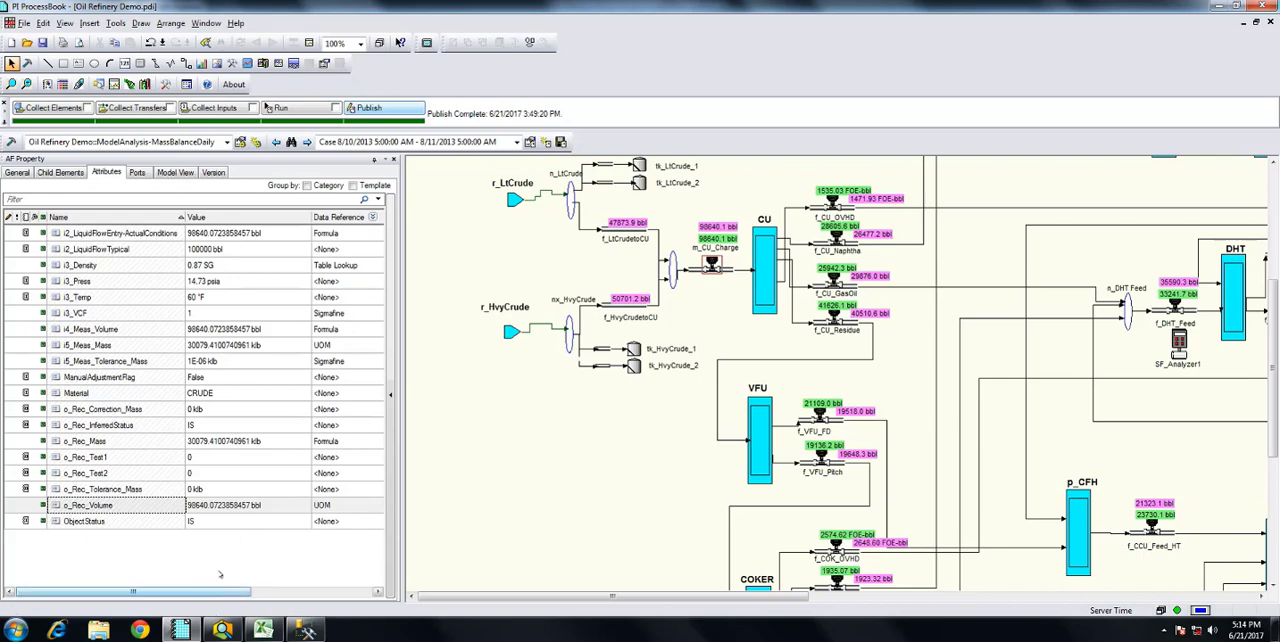
{"action": "mouse_move", "coordinate": [256, 361]}
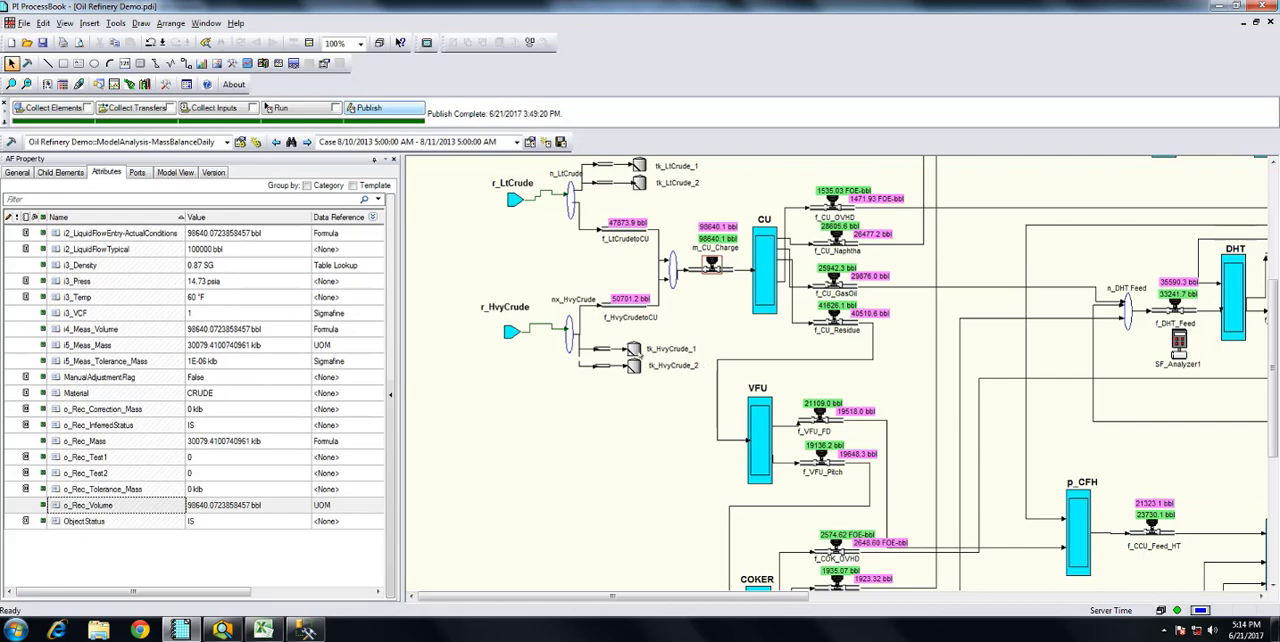
Examine the attributes of the tk_HvyCrude_1 tank and of the CU process unit
{"action": "left_click", "coordinate": [633, 349]}
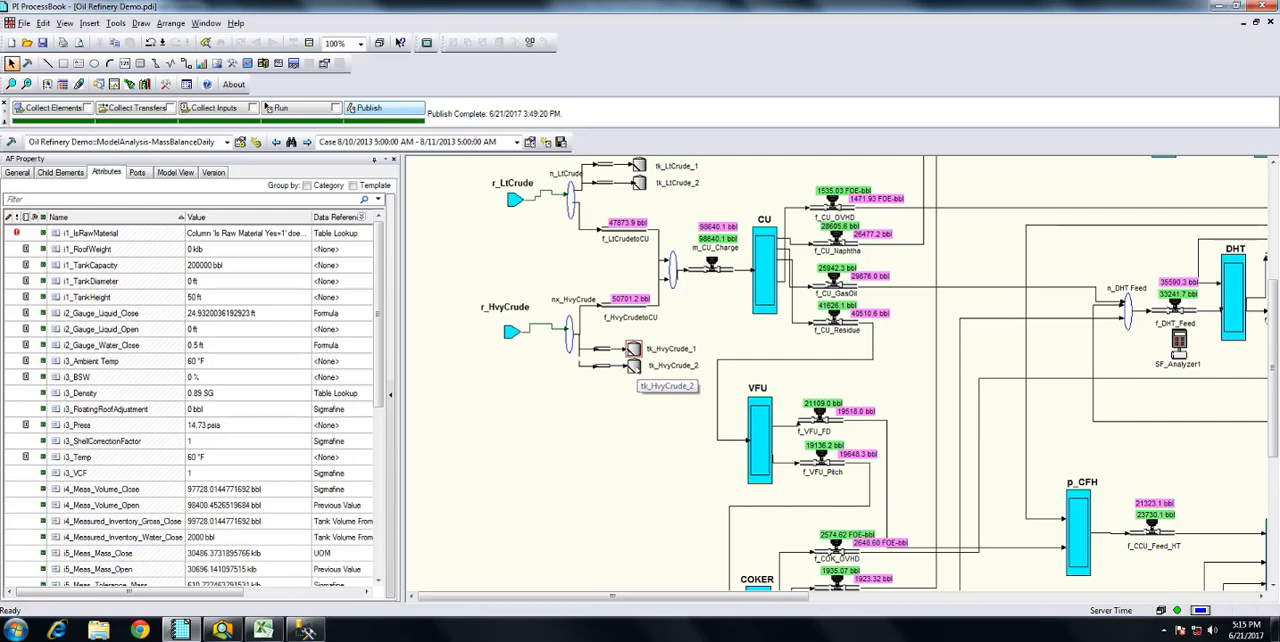
{"action": "left_click", "coordinate": [760, 314]}
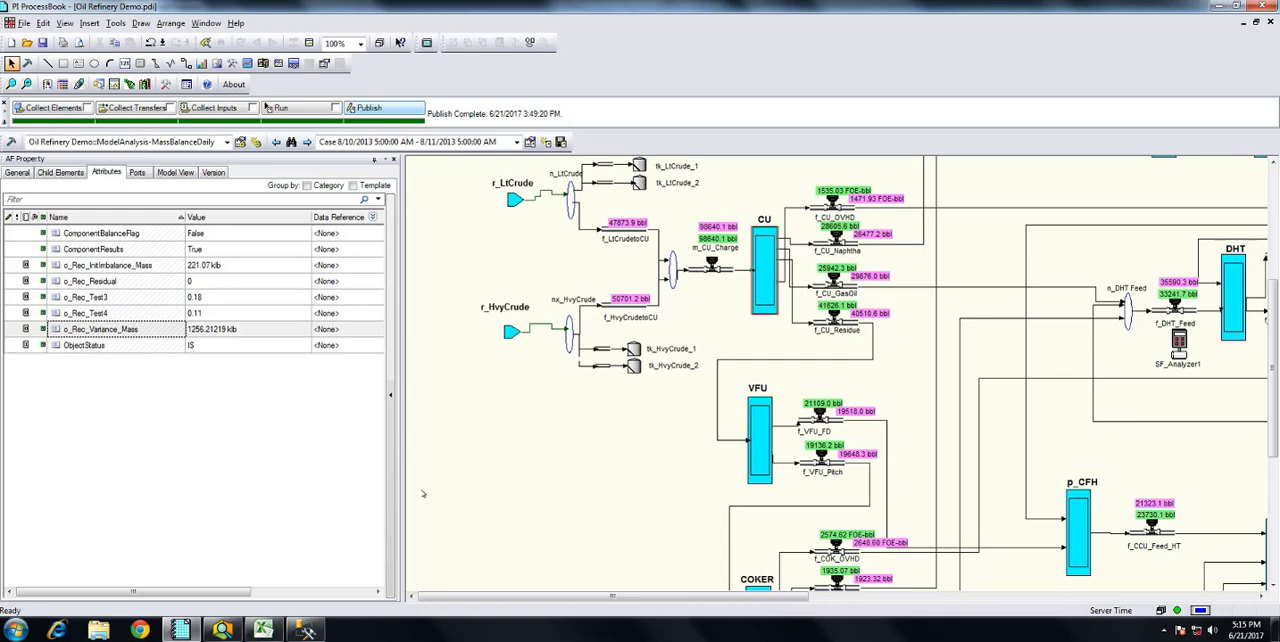
{"action": "left_click_drag", "start_coordinate": [536, 597], "coordinate": [449, 604]}
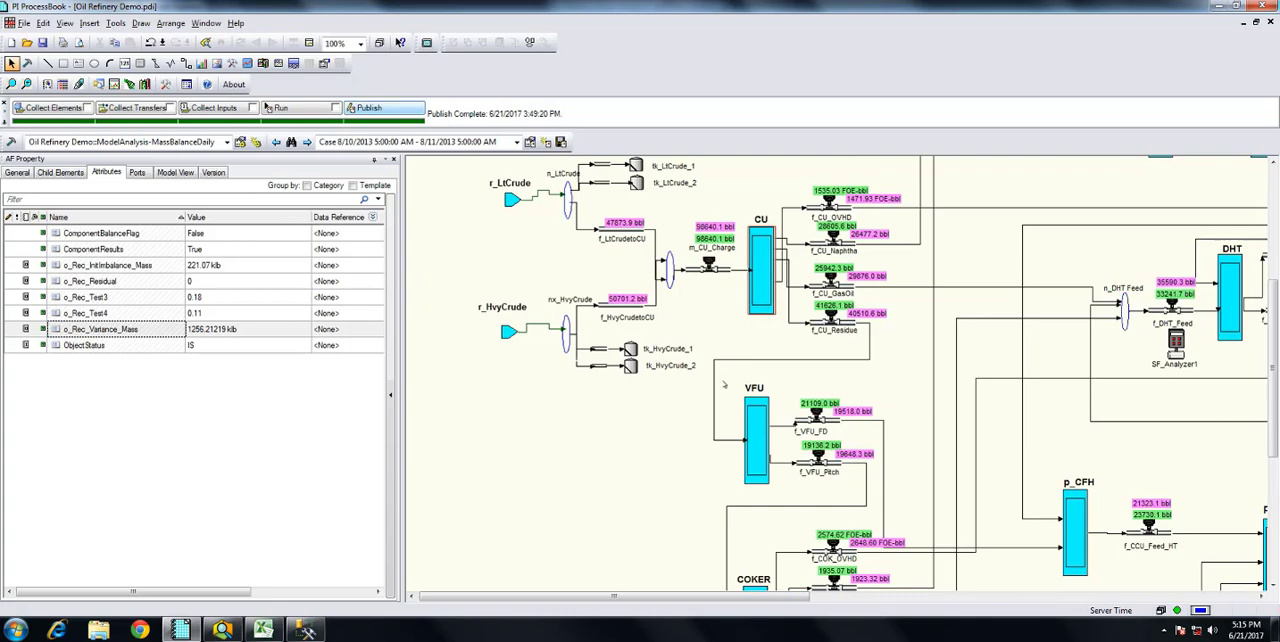
Review the volume-to-mass UOM data reference behind i5_Meas_Mass_Close of tk_HvyCrude_1, including its input attributes, and leave without saving
{"action": "left_click", "coordinate": [630, 349]}
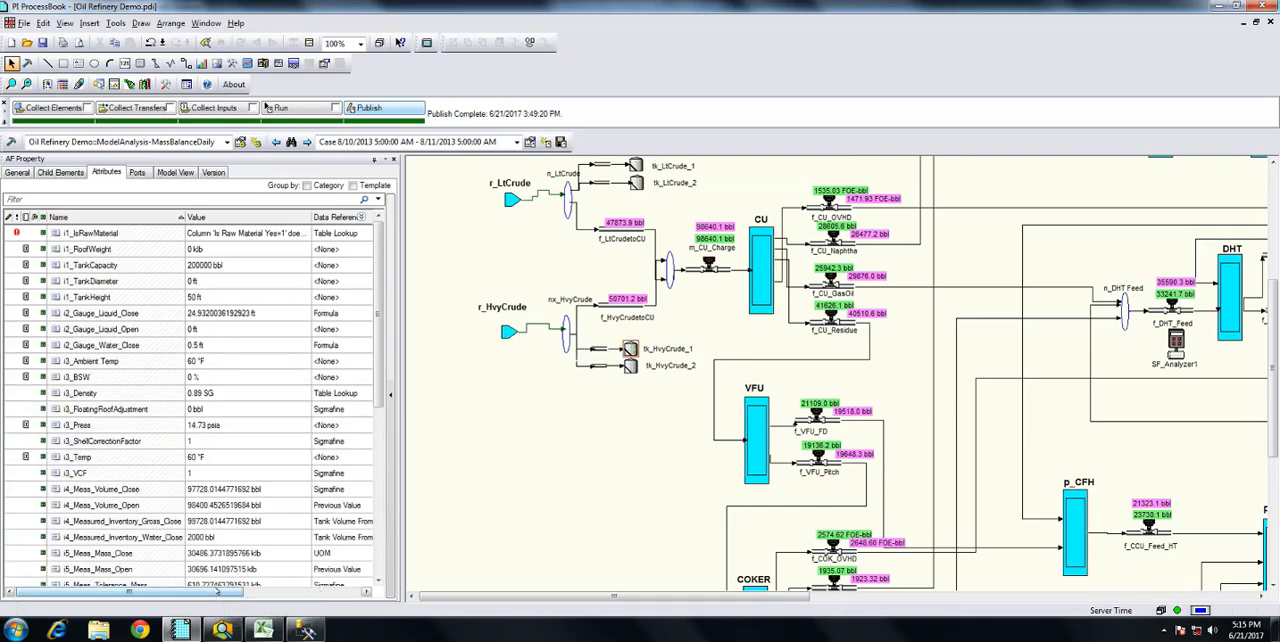
{"action": "left_click_drag", "start_coordinate": [242, 590], "coordinate": [332, 590]}
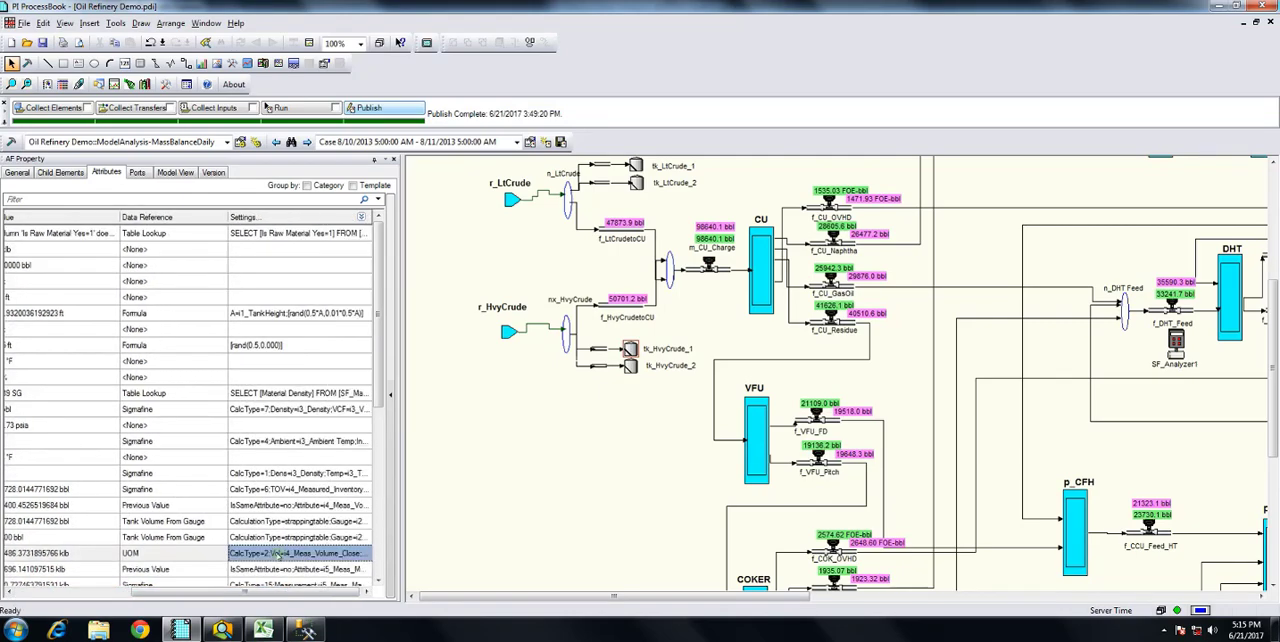
{"action": "left_click", "coordinate": [298, 555]}
{"action": "left_click", "coordinate": [364, 553]}
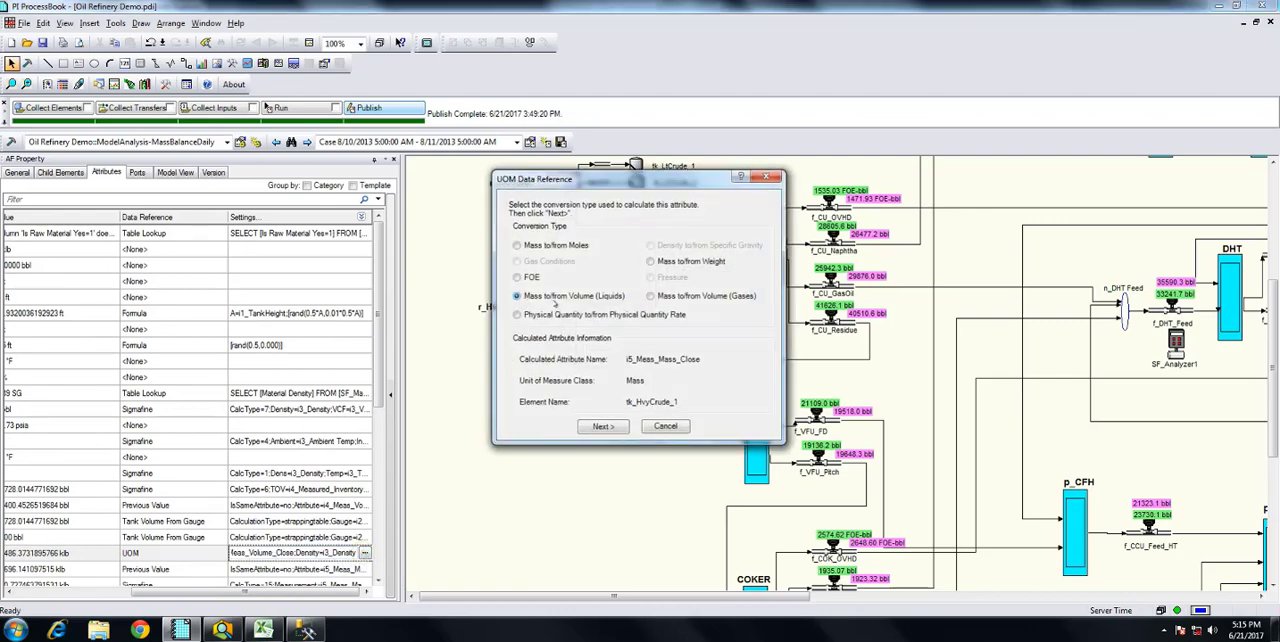
{"action": "left_click", "coordinate": [604, 426]}
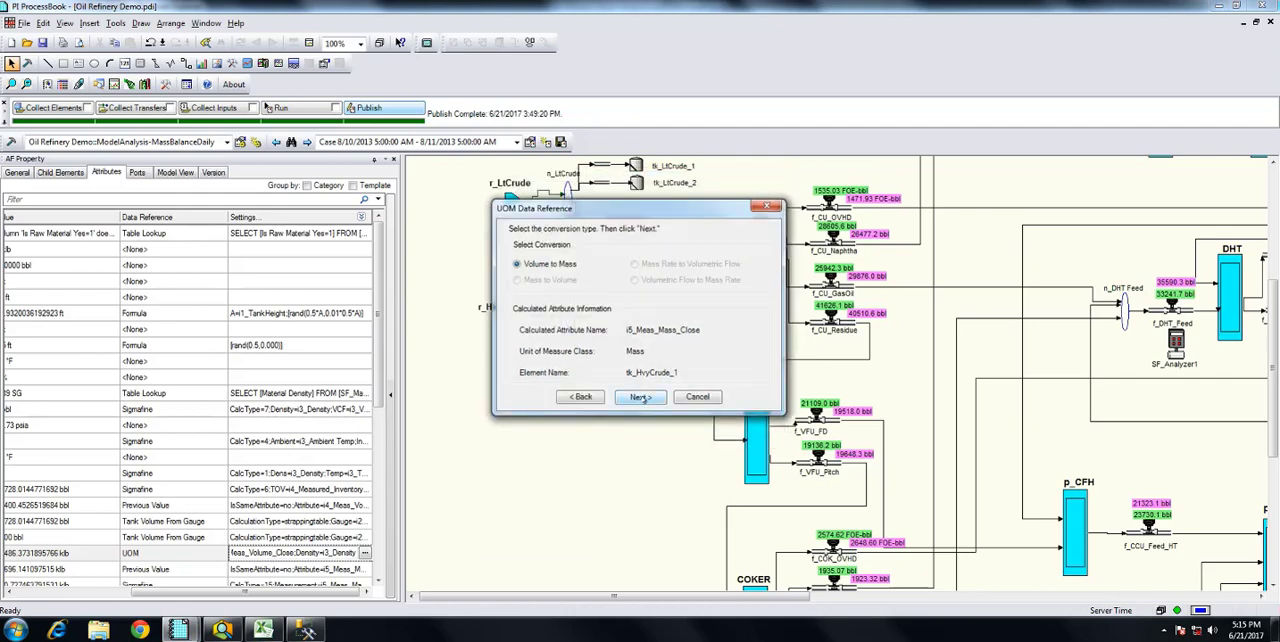
{"action": "left_click", "coordinate": [640, 398]}
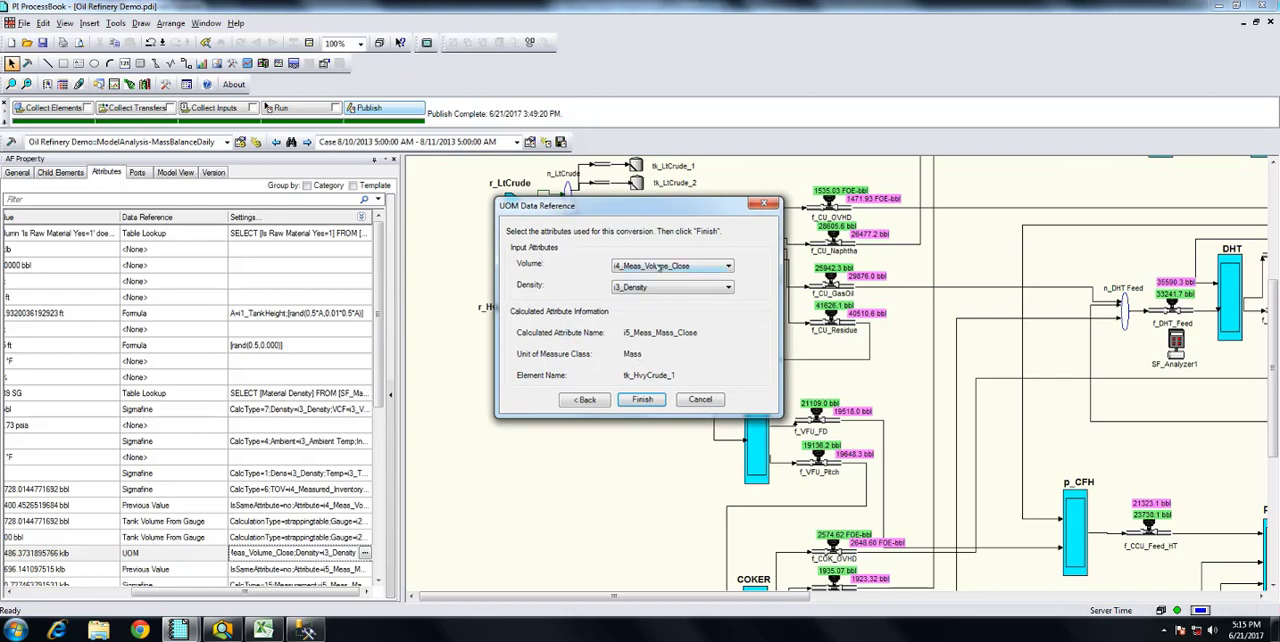
{"action": "left_click", "coordinate": [700, 400]}
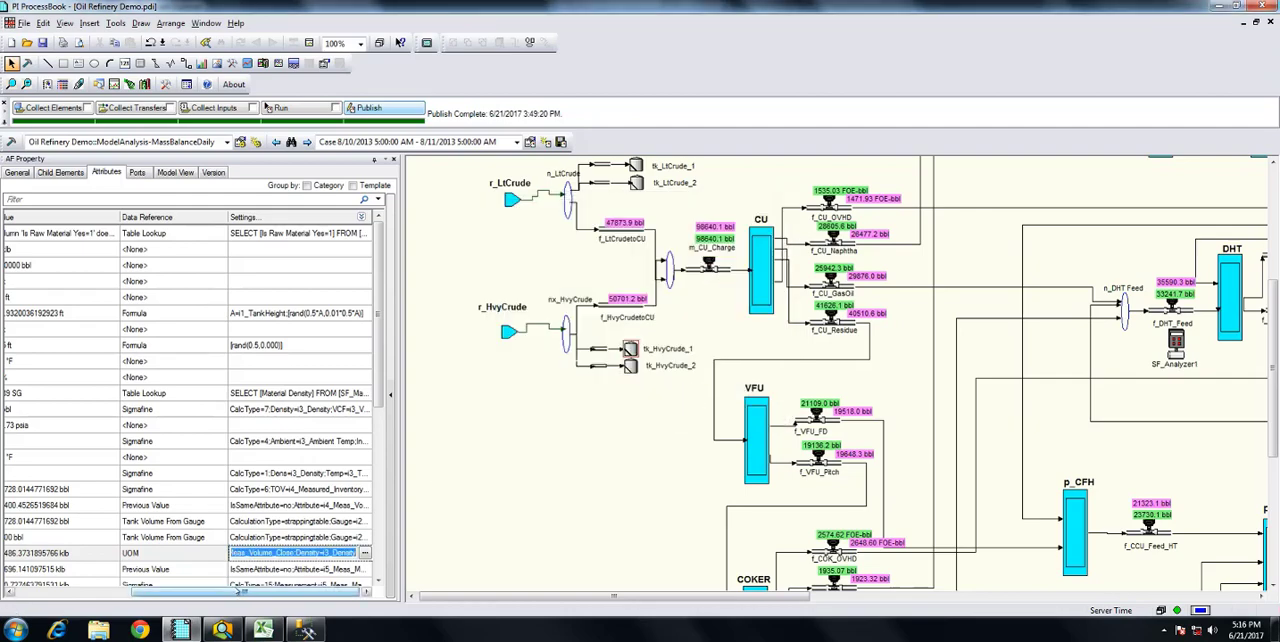
Sort the attributes of tk_HvyCrude_1 by data reference and go to the Sigmafine entries
{"action": "left_click_drag", "start_coordinate": [240, 591], "coordinate": [150, 591]}
{"action": "left_click", "coordinate": [378, 581]}
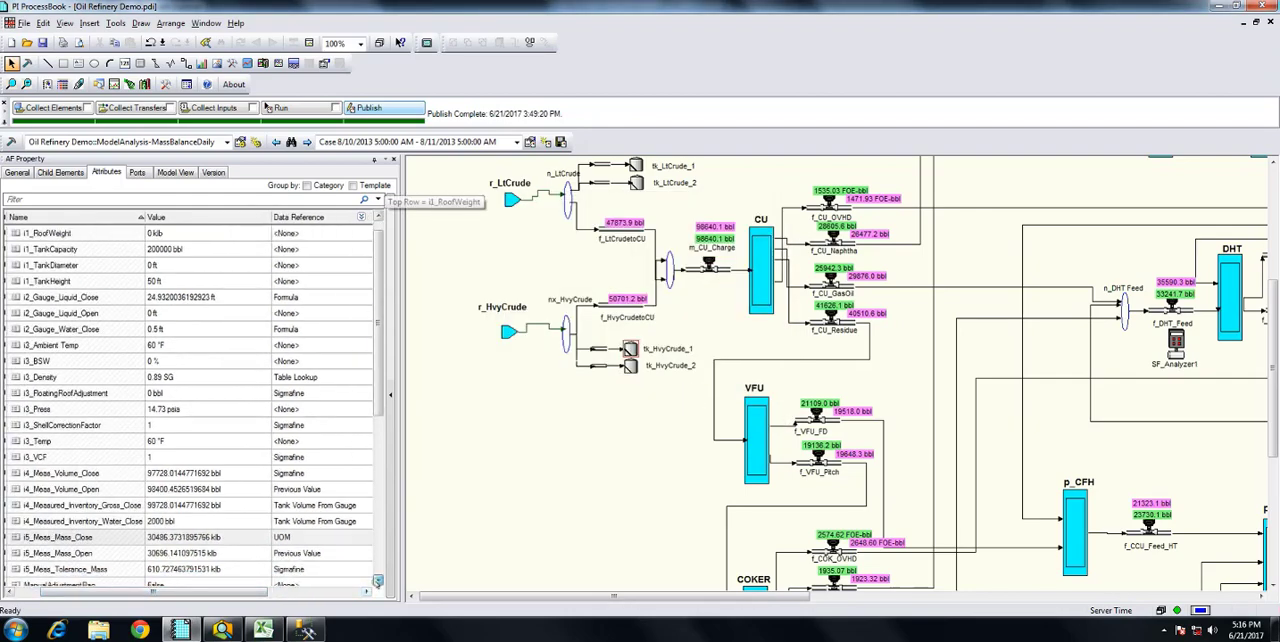
{"action": "scroll", "coordinate": [378, 581], "scroll_direction": "down", "scroll_amount": 2}
{"action": "left_click_drag", "start_coordinate": [210, 591], "coordinate": [300, 591]}
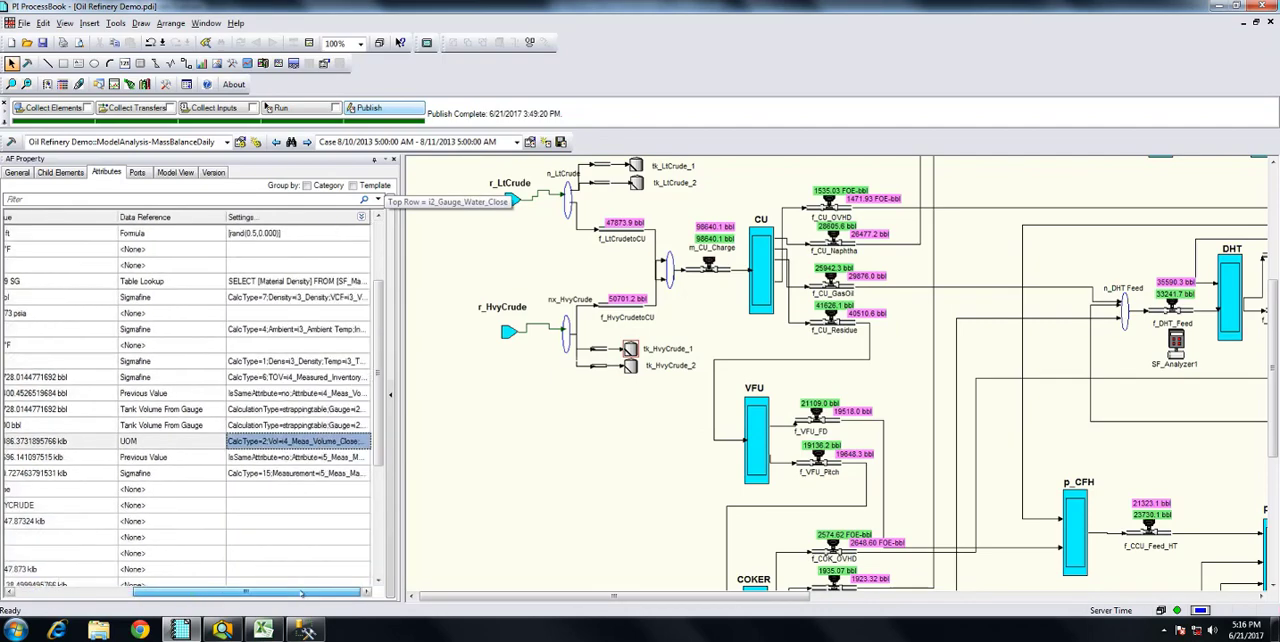
{"action": "left_click", "coordinate": [170, 217]}
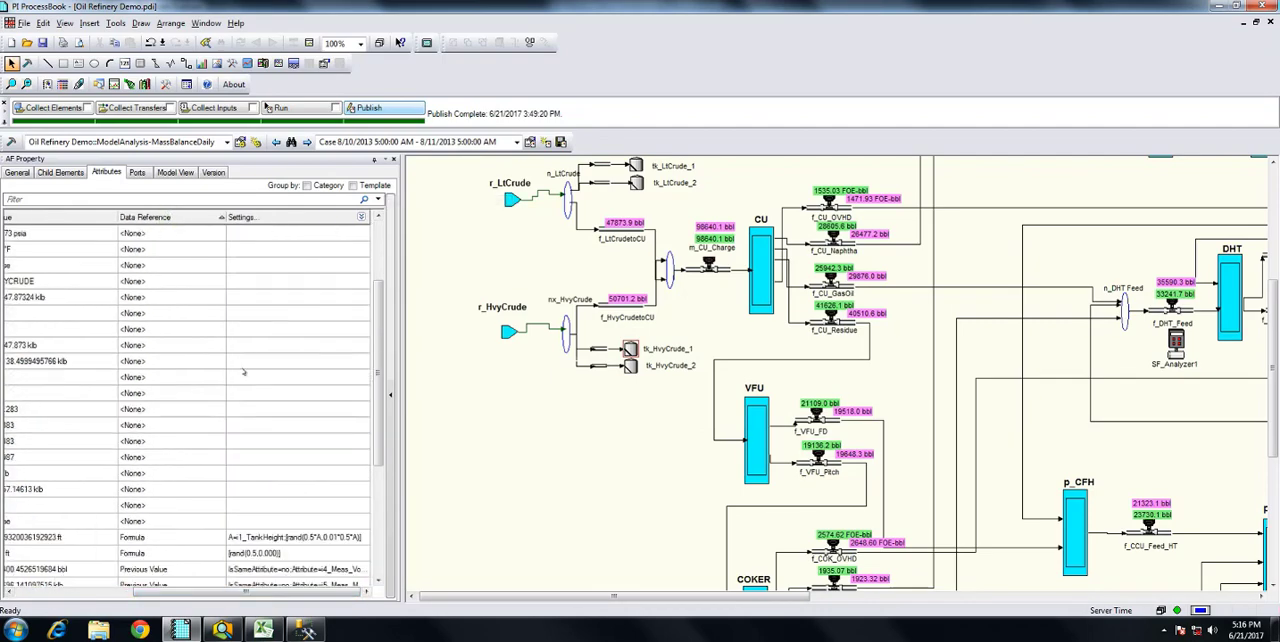
{"action": "left_click", "coordinate": [379, 581]}
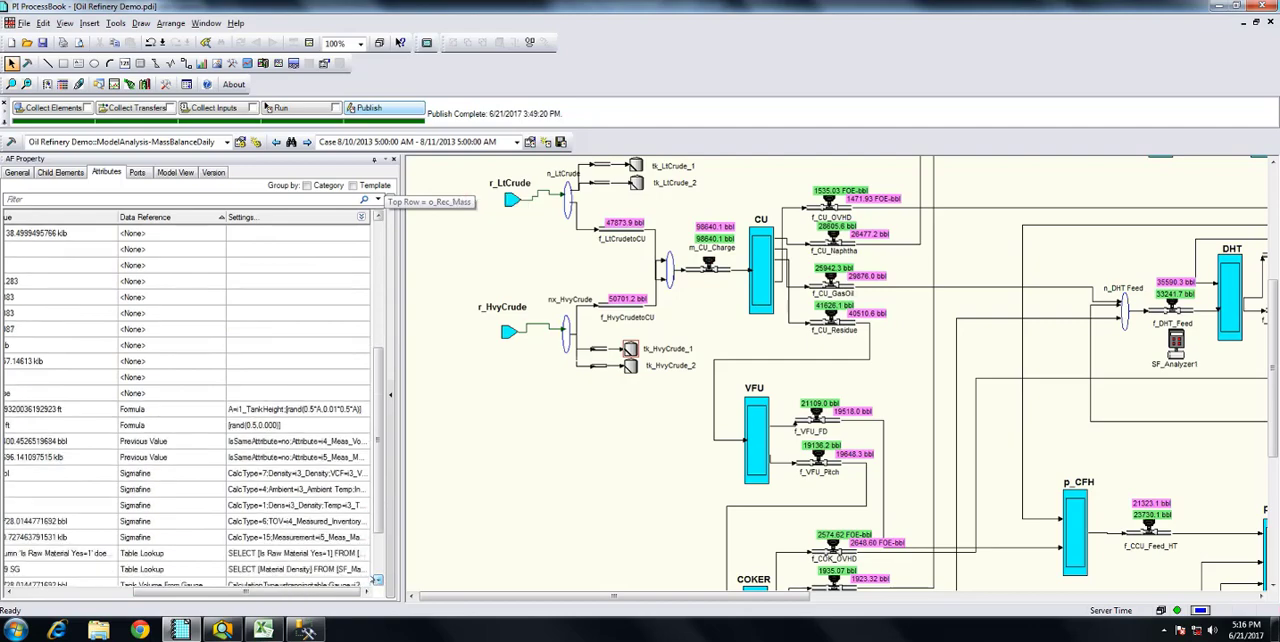
Review the Sigmafine volume correction factor setup of i3_VCF, including its material attributes and API Standard 2004 option, and leave without saving
{"action": "mouse_move", "coordinate": [248, 585]}
{"action": "left_mouse_down"}
{"action": "mouse_move", "coordinate": [150, 586]}
{"action": "mouse_move", "coordinate": [231, 586]}
{"action": "left_mouse_up"}
{"action": "left_click", "coordinate": [263, 505]}
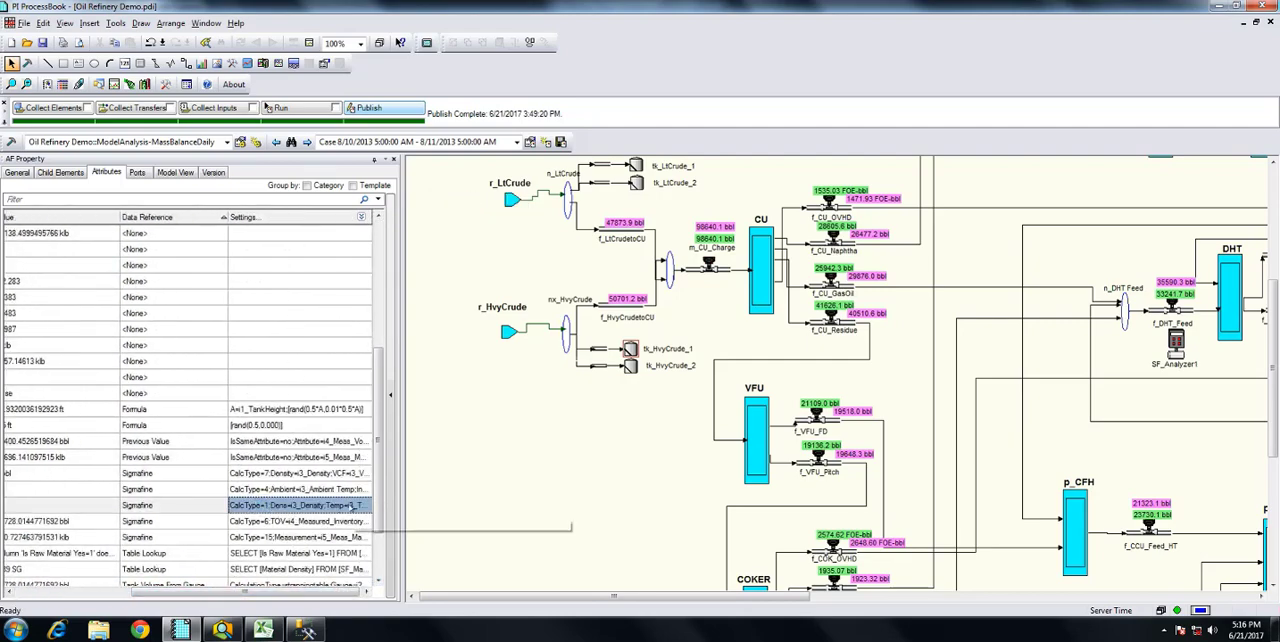
{"action": "left_click", "coordinate": [365, 505]}
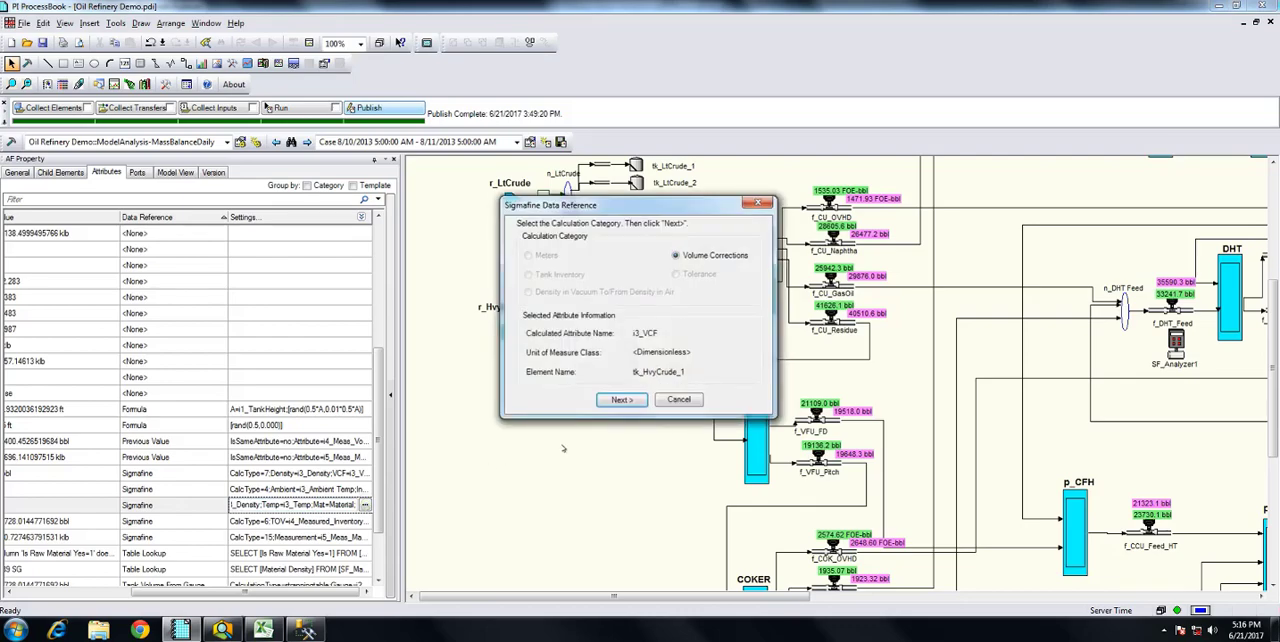
{"action": "left_click", "coordinate": [620, 400]}
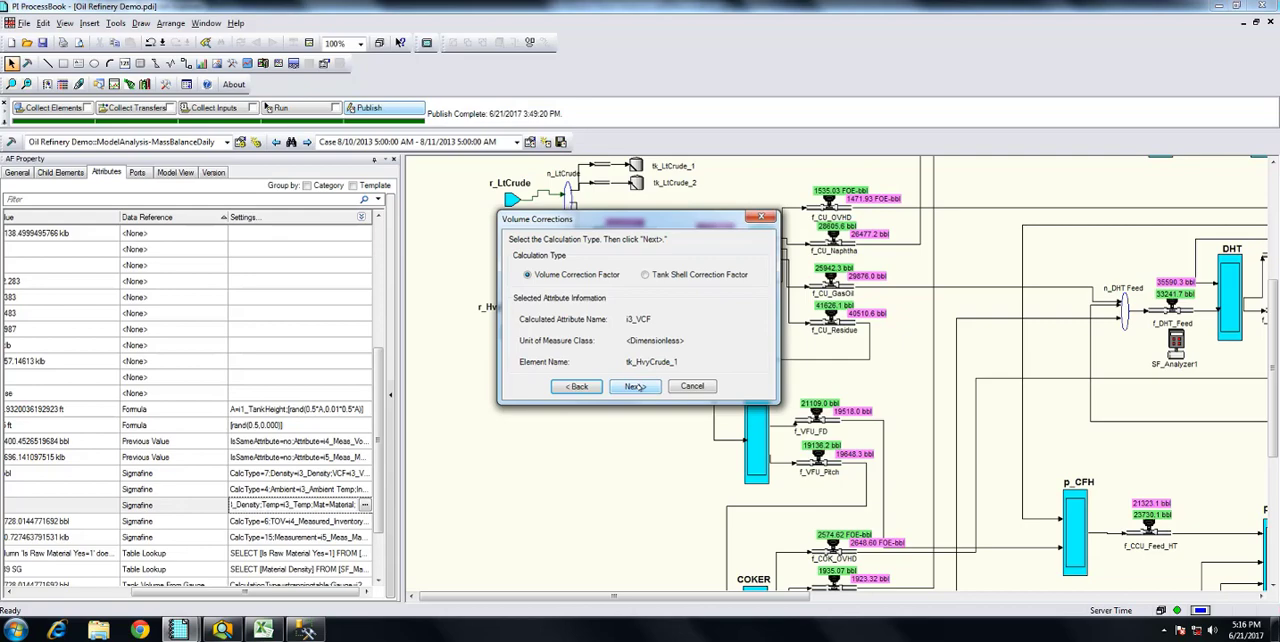
{"action": "left_click", "coordinate": [636, 387]}
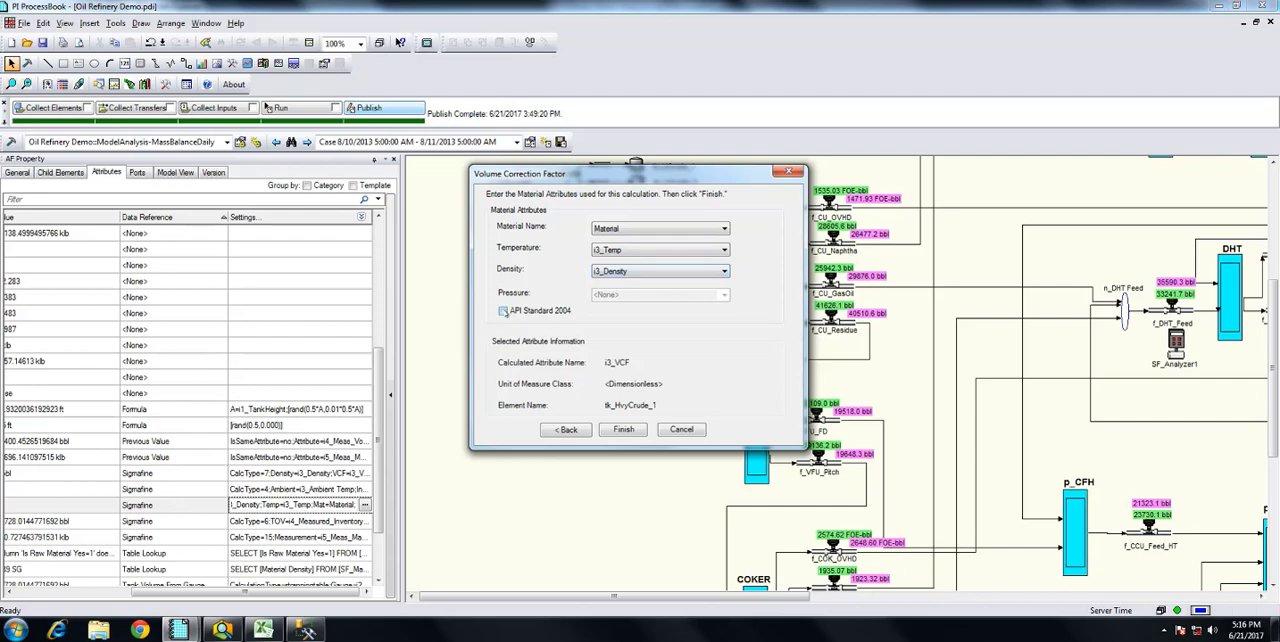
{"action": "left_click", "coordinate": [503, 311]}
{"action": "left_click", "coordinate": [678, 430]}
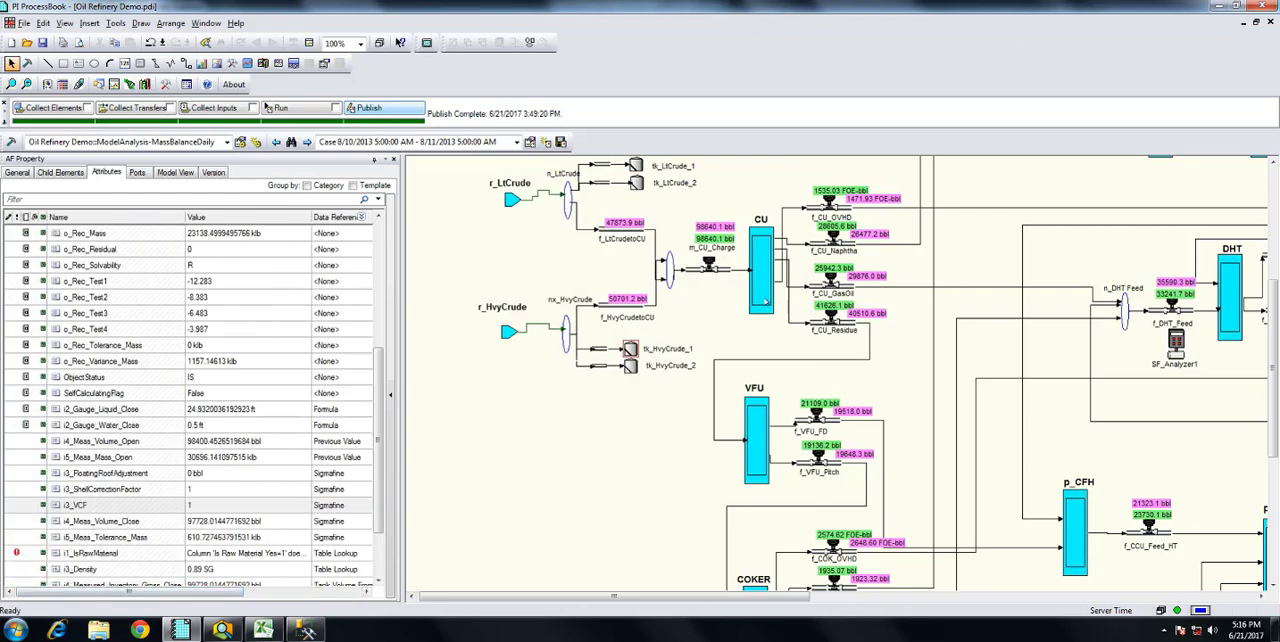
Examine the attributes of the VFU and DHT units and the f_DHT_Diesel meter, and look over the downstream product flows
{"action": "left_click", "coordinate": [759, 421]}
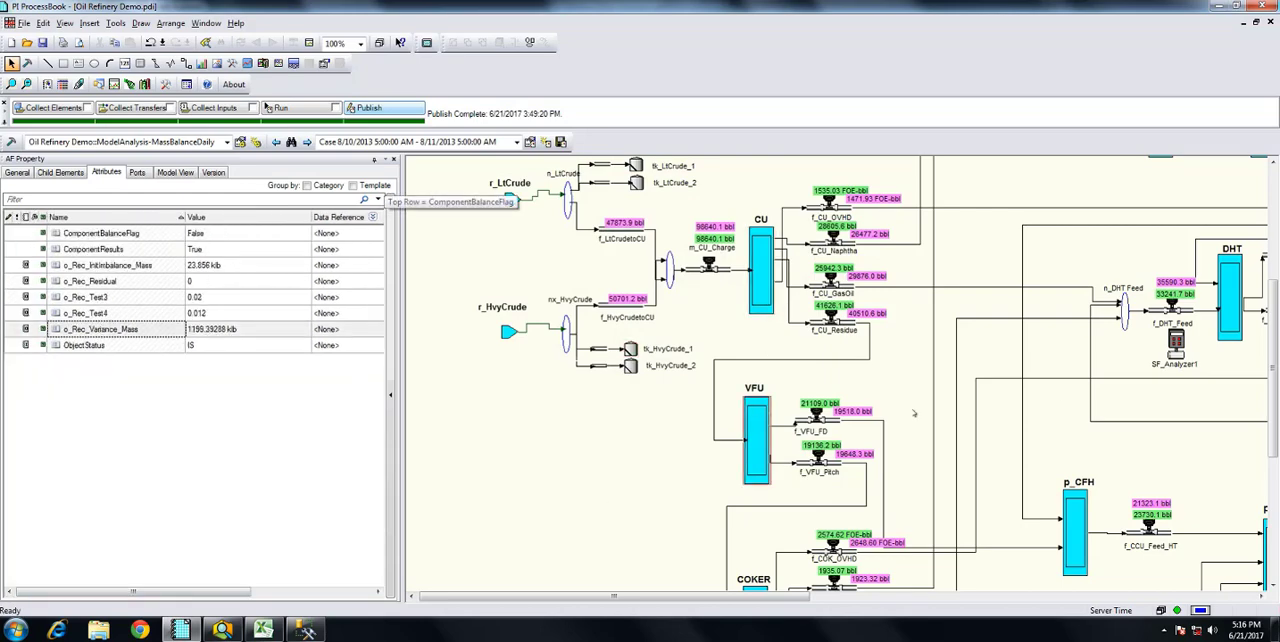
{"action": "left_click", "coordinate": [1226, 316]}
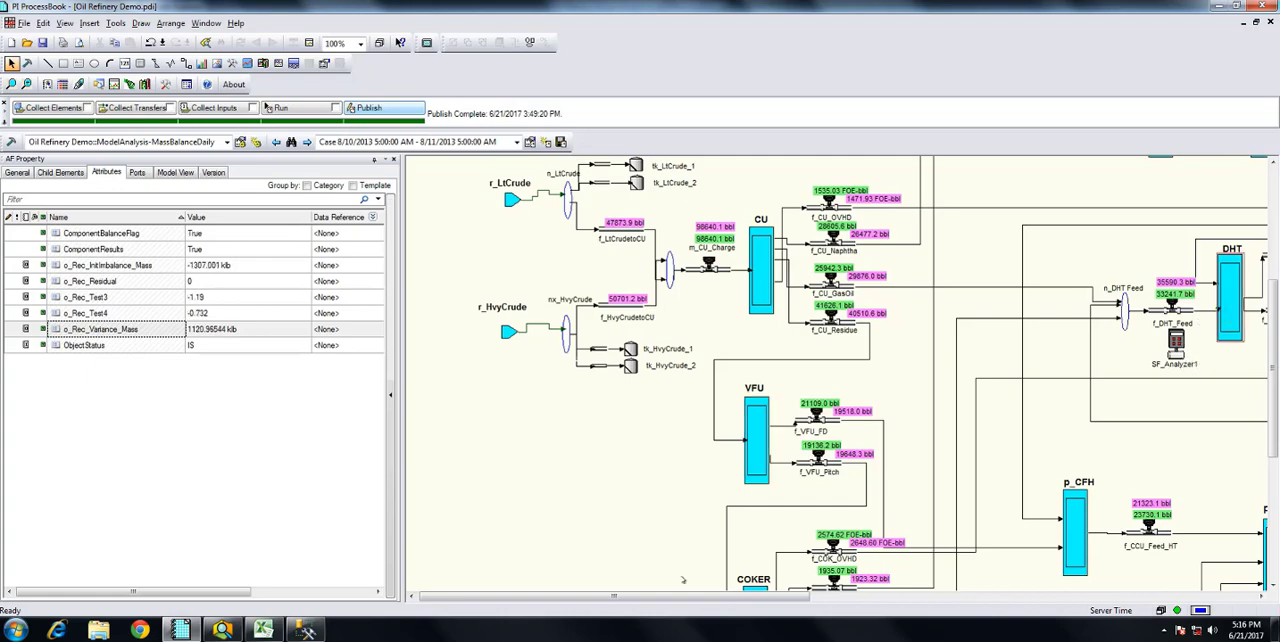
{"action": "left_click_drag", "start_coordinate": [683, 596], "coordinate": [915, 596]}
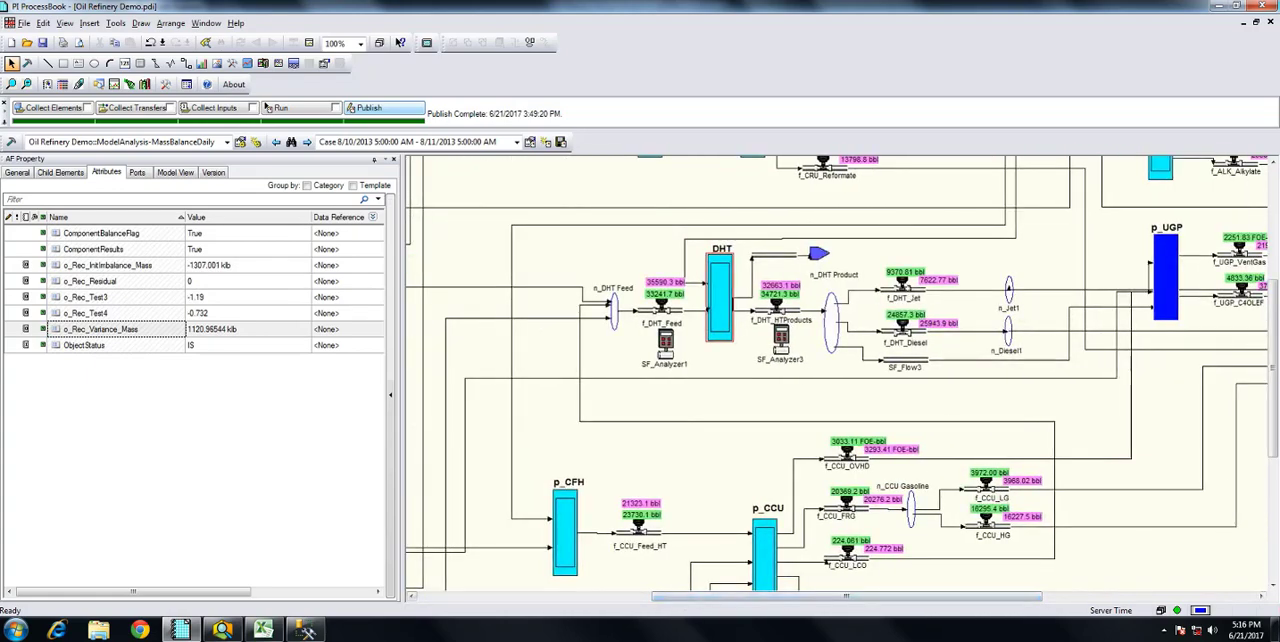
{"action": "left_click", "coordinate": [906, 325]}
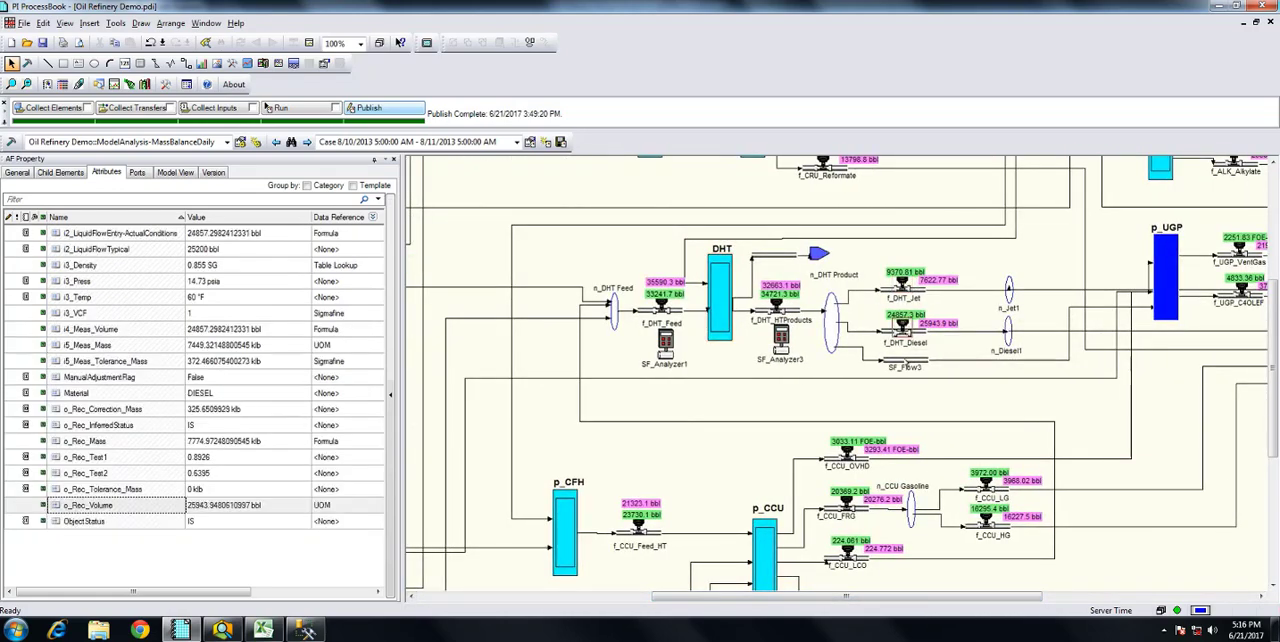
{"action": "left_click_drag", "start_coordinate": [788, 597], "coordinate": [1032, 597]}
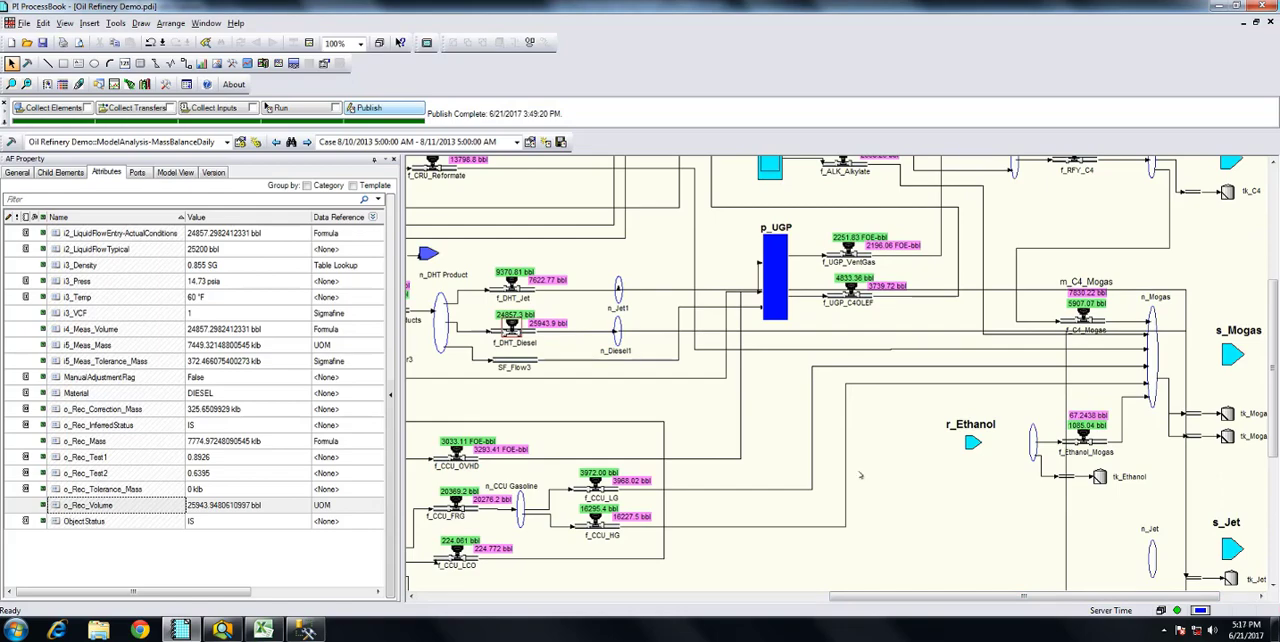
{"action": "left_click_drag", "start_coordinate": [869, 600], "coordinate": [472, 597]}
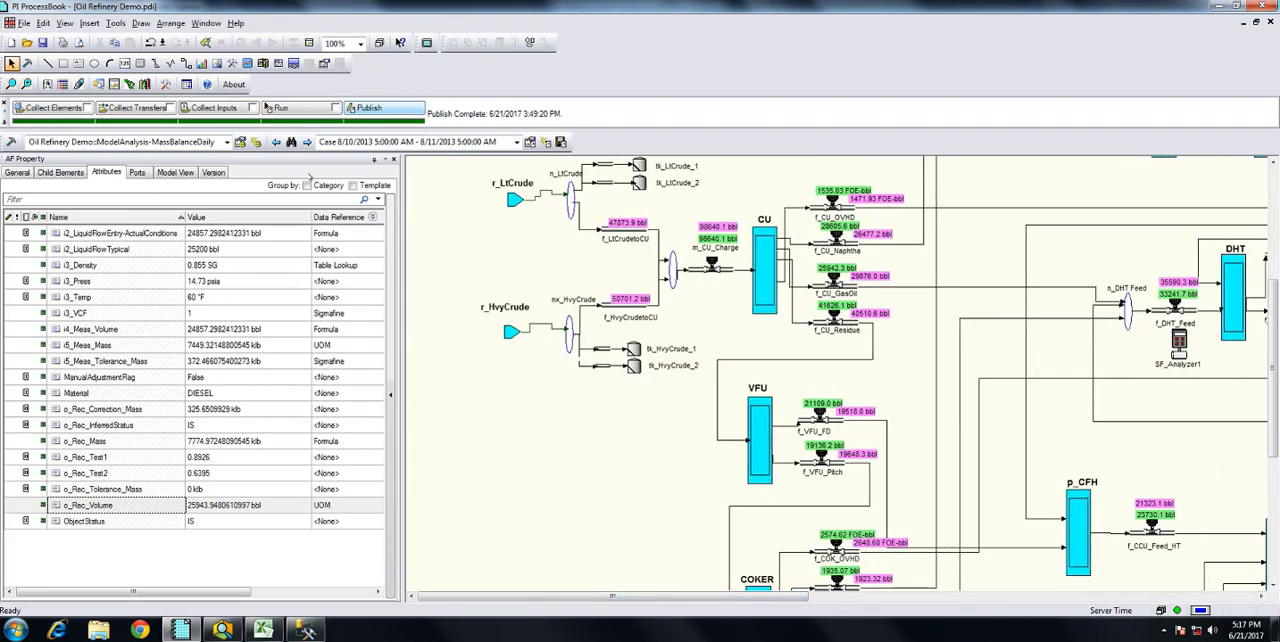
Open the Sigmafine Balance configuration of the ModelAnalysis-MassBalanceDaily analysis and review its control, quantity input and quantity output settings
{"action": "left_click", "coordinate": [240, 141]}
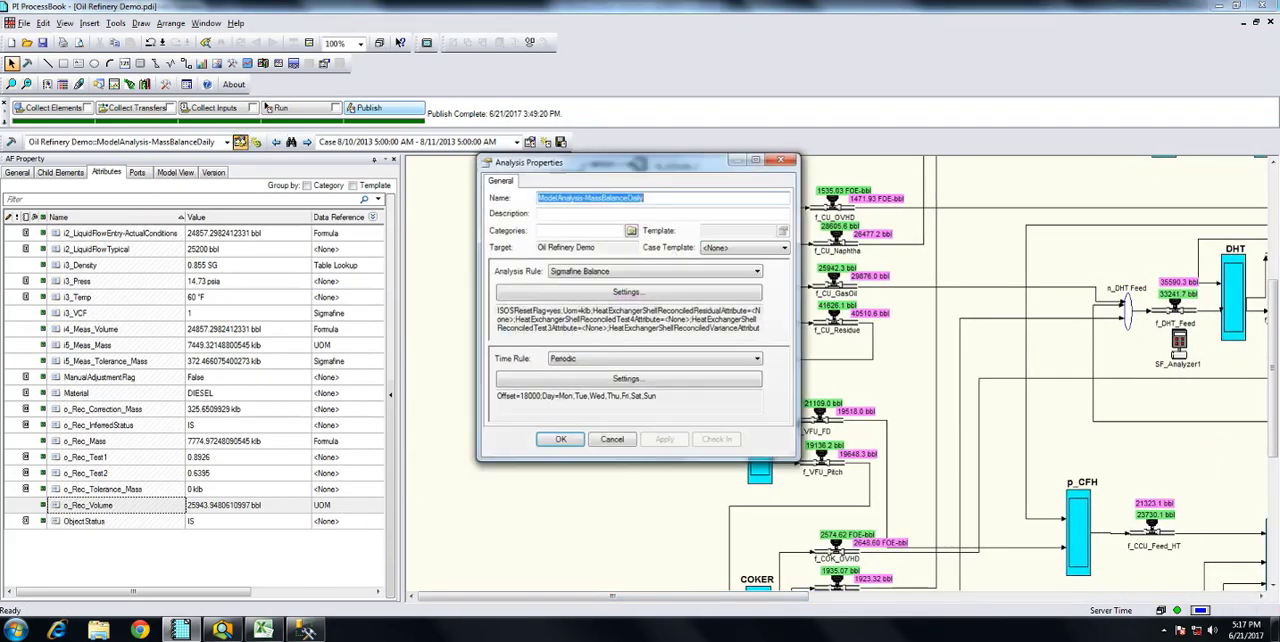
{"action": "left_click", "coordinate": [645, 293]}
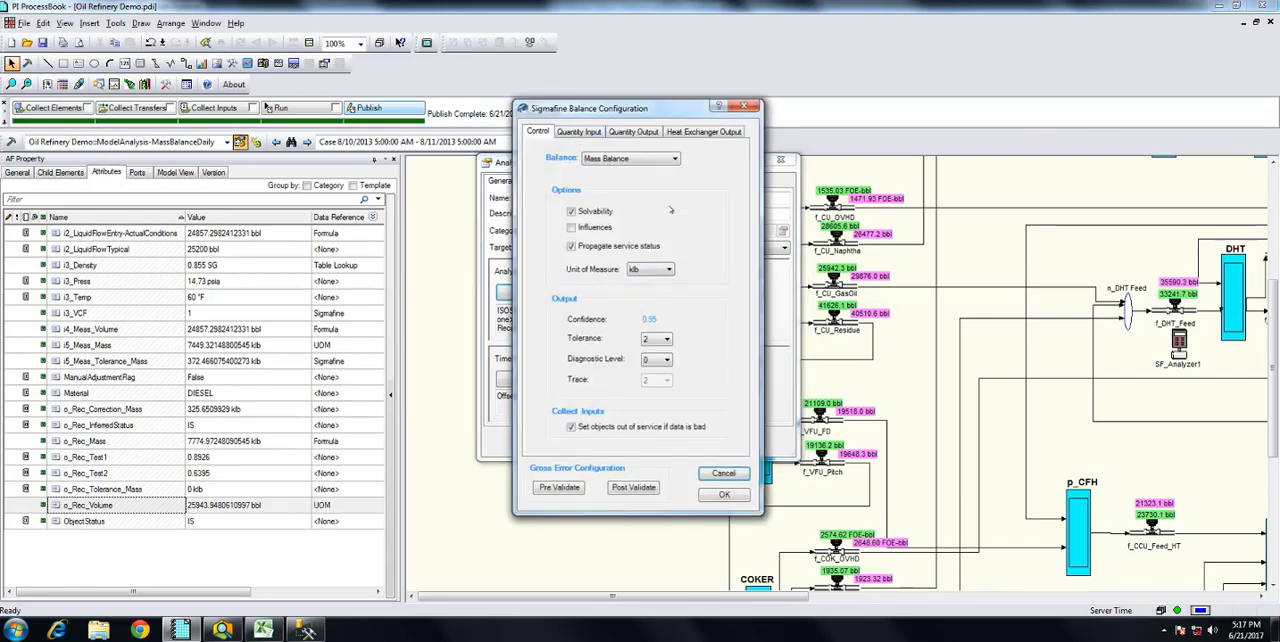
{"action": "left_click", "coordinate": [579, 130]}
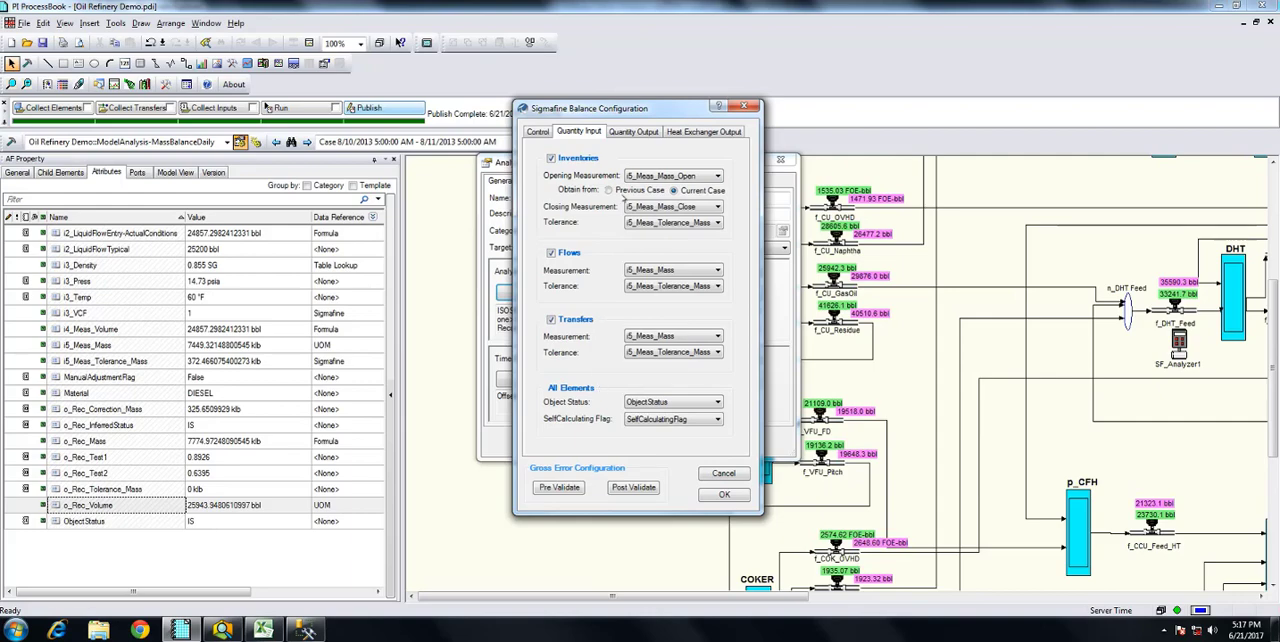
{"action": "left_click", "coordinate": [624, 131]}
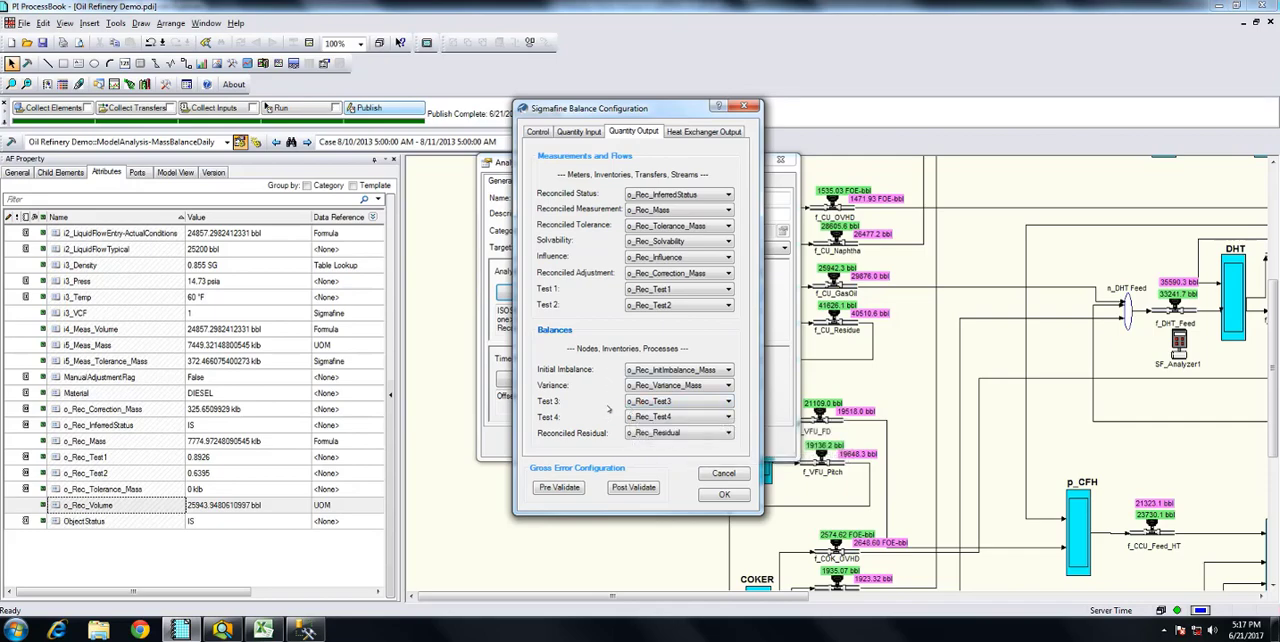
Review the periodic time rule of the ModelAnalysis-MassBalanceDaily analysis and leave its properties without applying changes
{"action": "left_click", "coordinate": [632, 290]}
{"action": "left_click", "coordinate": [723, 473]}
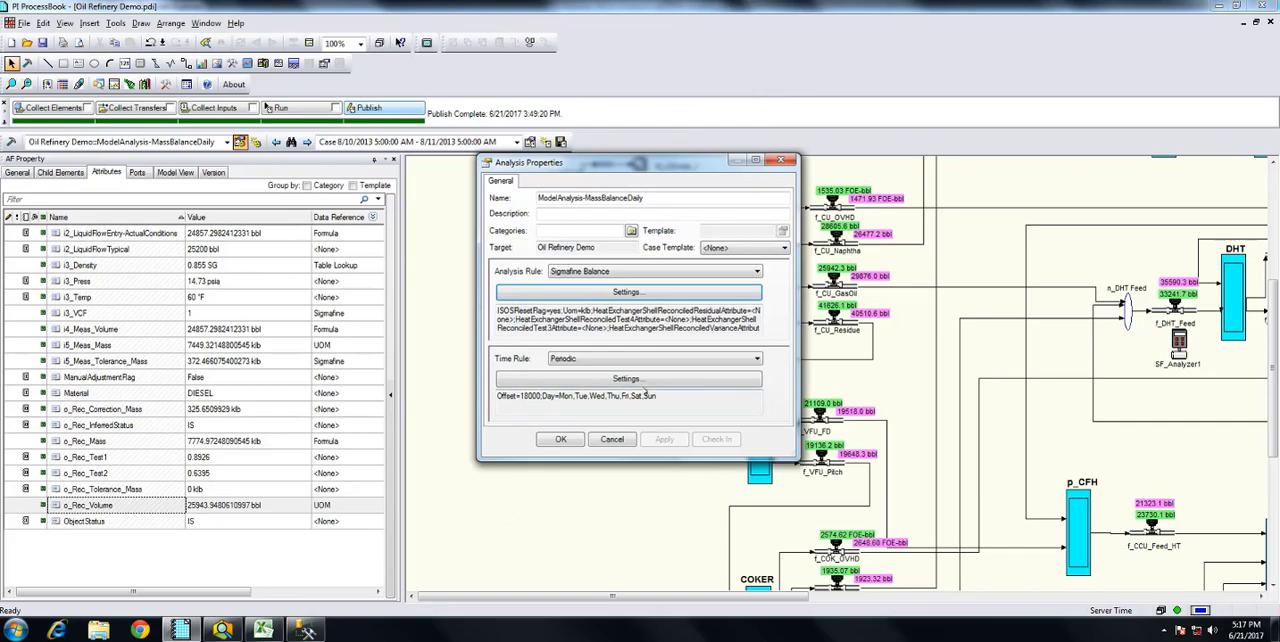
{"action": "left_click", "coordinate": [627, 379]}
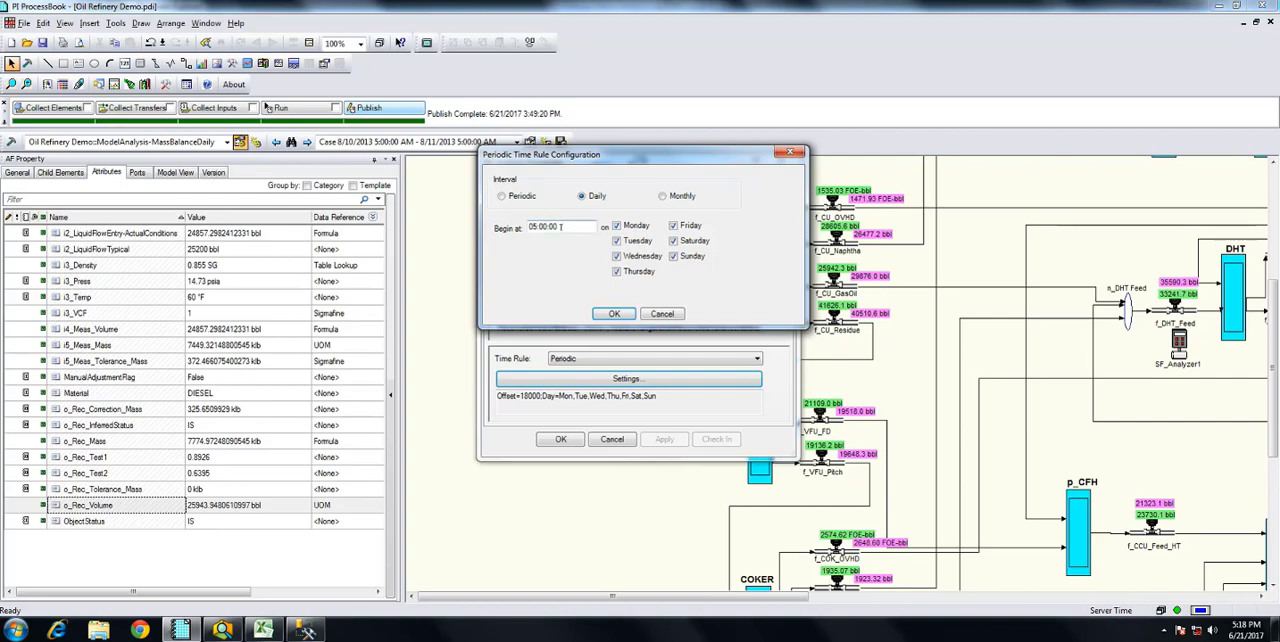
{"action": "left_click", "coordinate": [614, 313]}
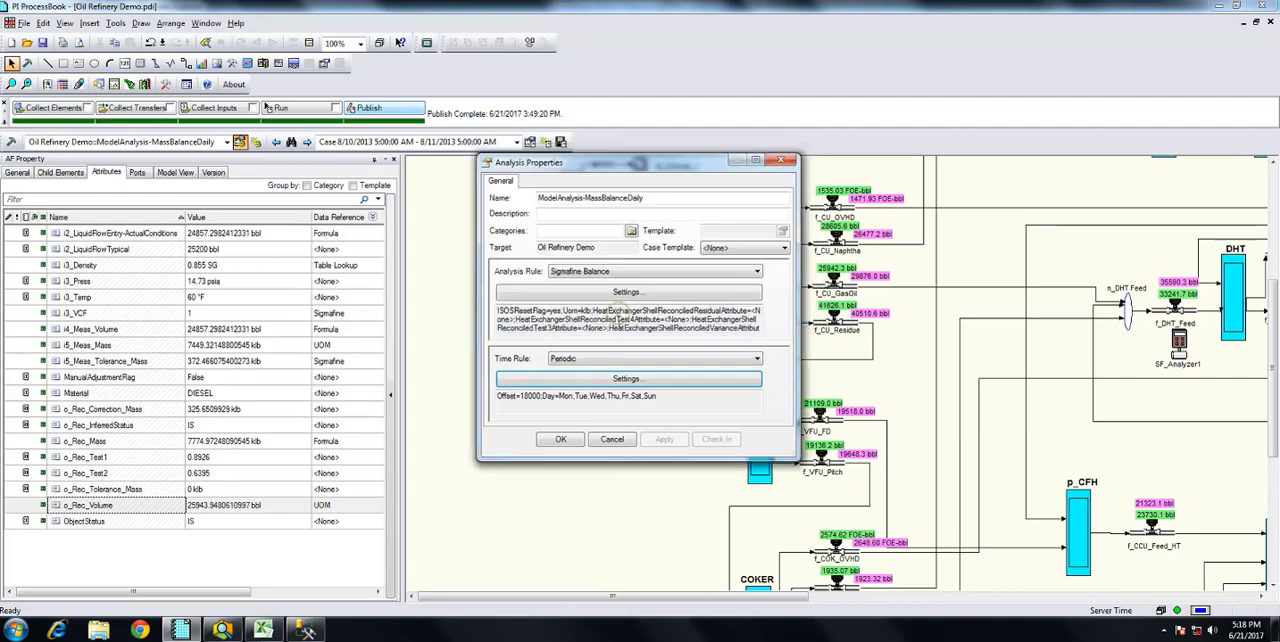
{"action": "left_click", "coordinate": [612, 440]}
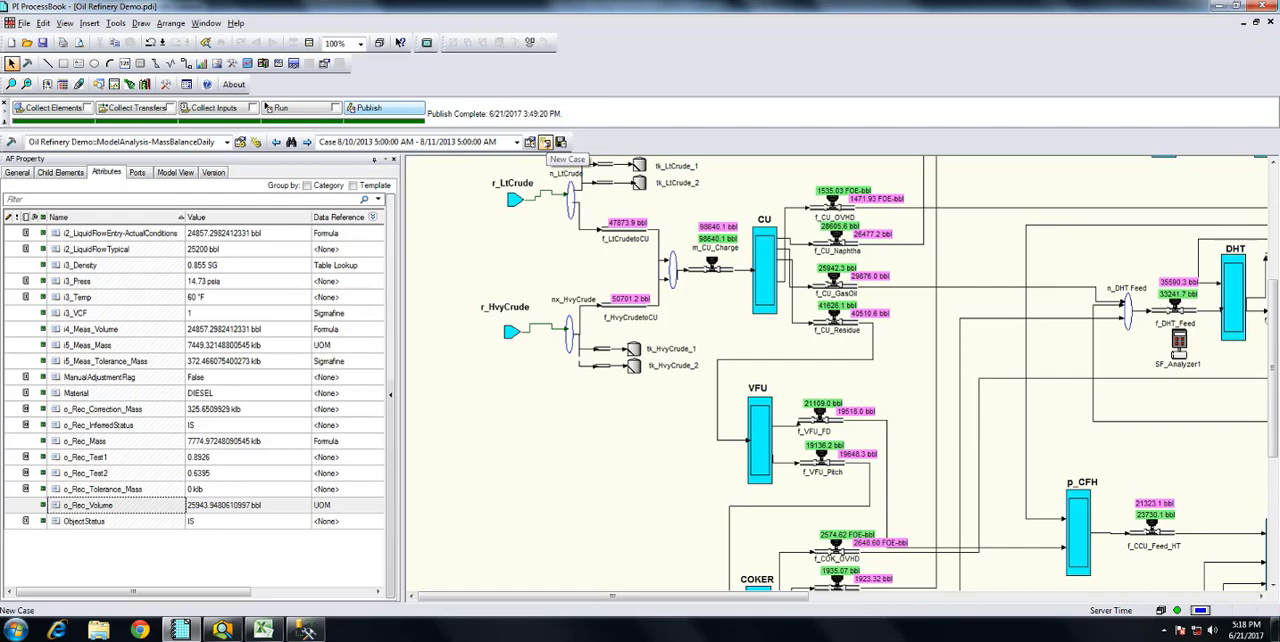
Create a new case for 8/13/2013 5:00:00 AM to 8/14/2013 5:00:00 AM and check it in
{"action": "left_click", "coordinate": [545, 143]}
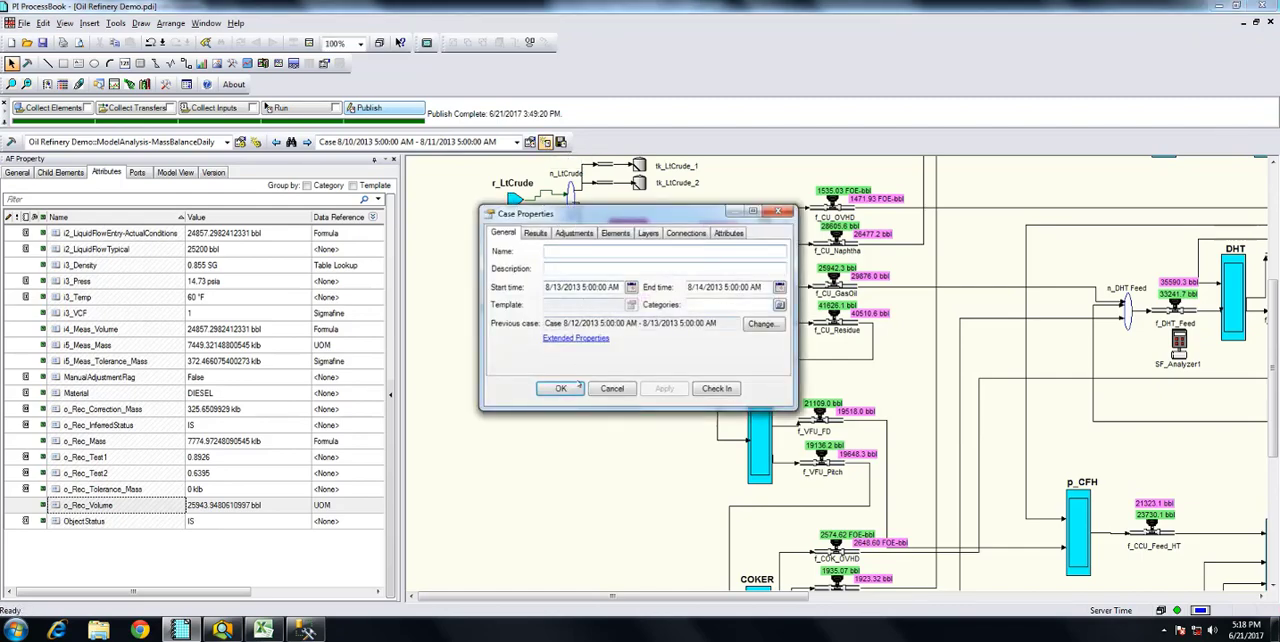
{"action": "left_click", "coordinate": [560, 388]}
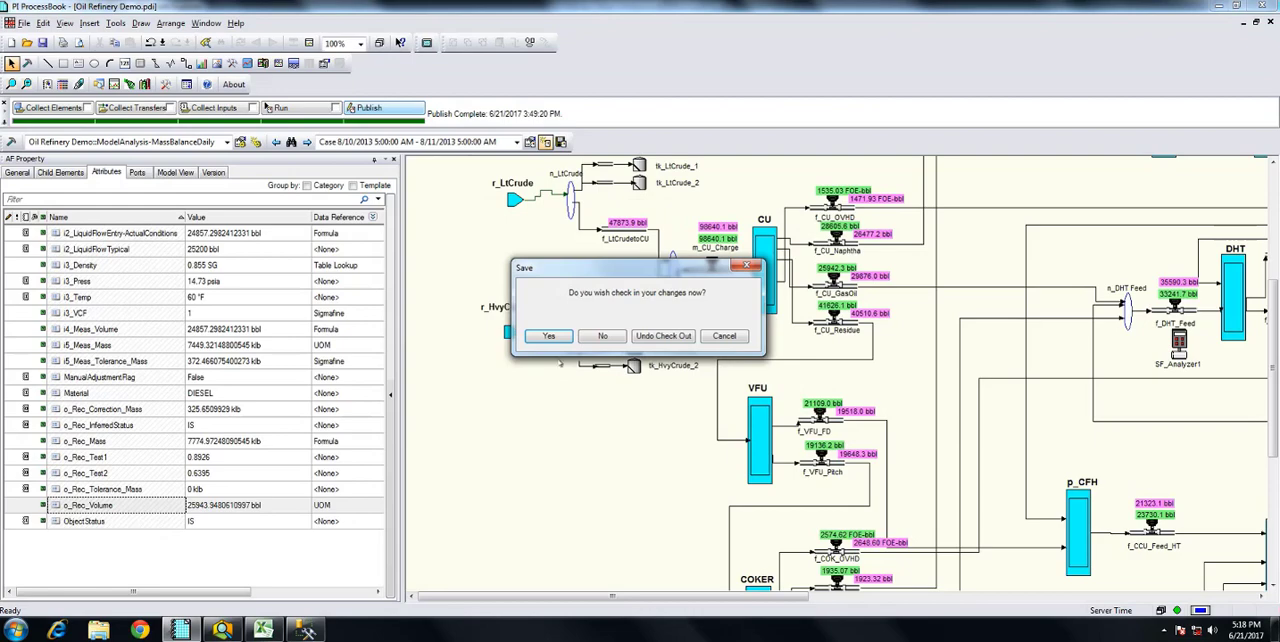
{"action": "left_click", "coordinate": [550, 337]}
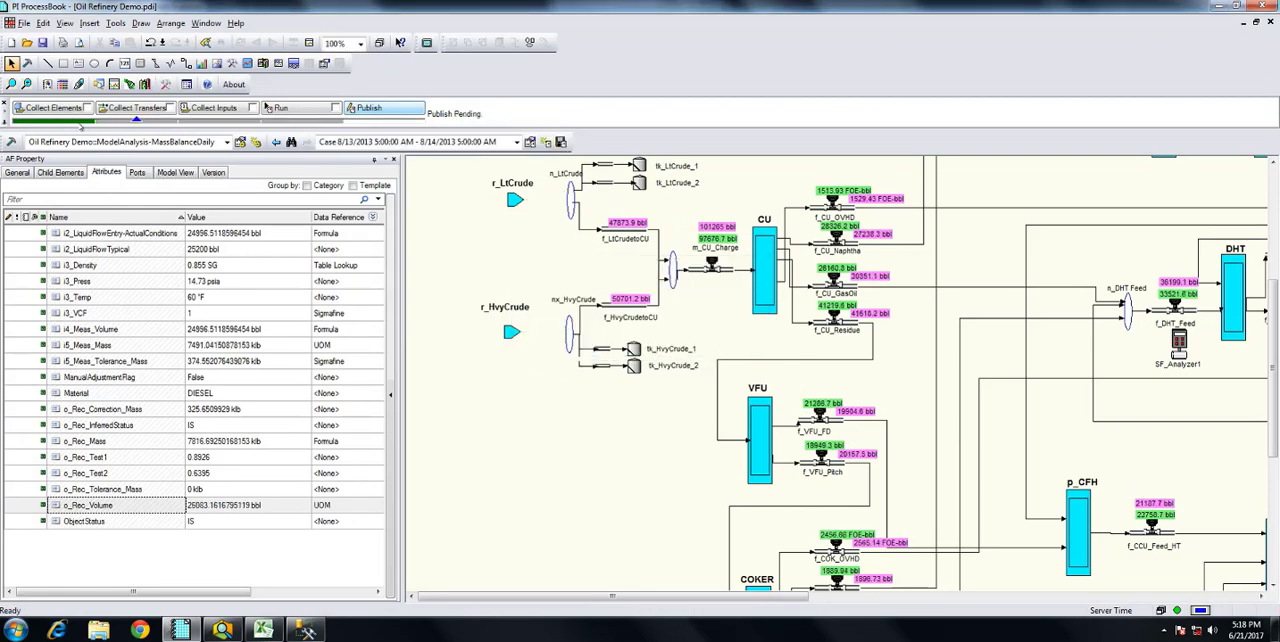
Collect the transfers and inputs for the new 8/13/2013 case, dismissing each execution log
{"action": "left_click", "coordinate": [125, 108]}
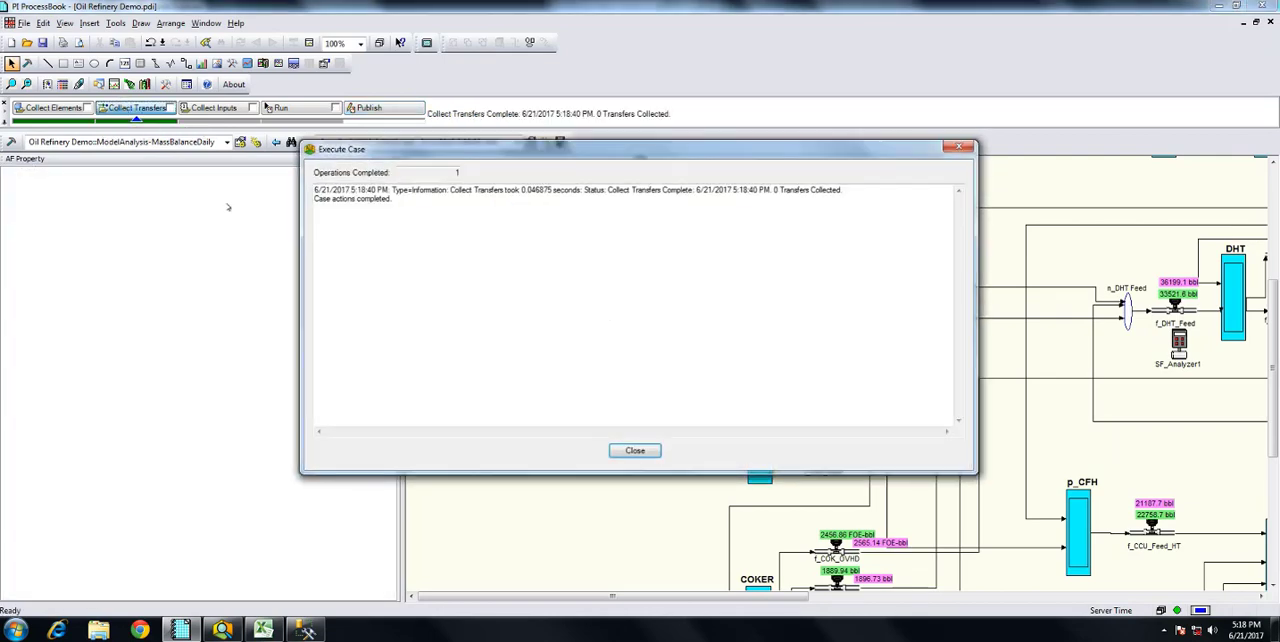
{"action": "left_click", "coordinate": [635, 451]}
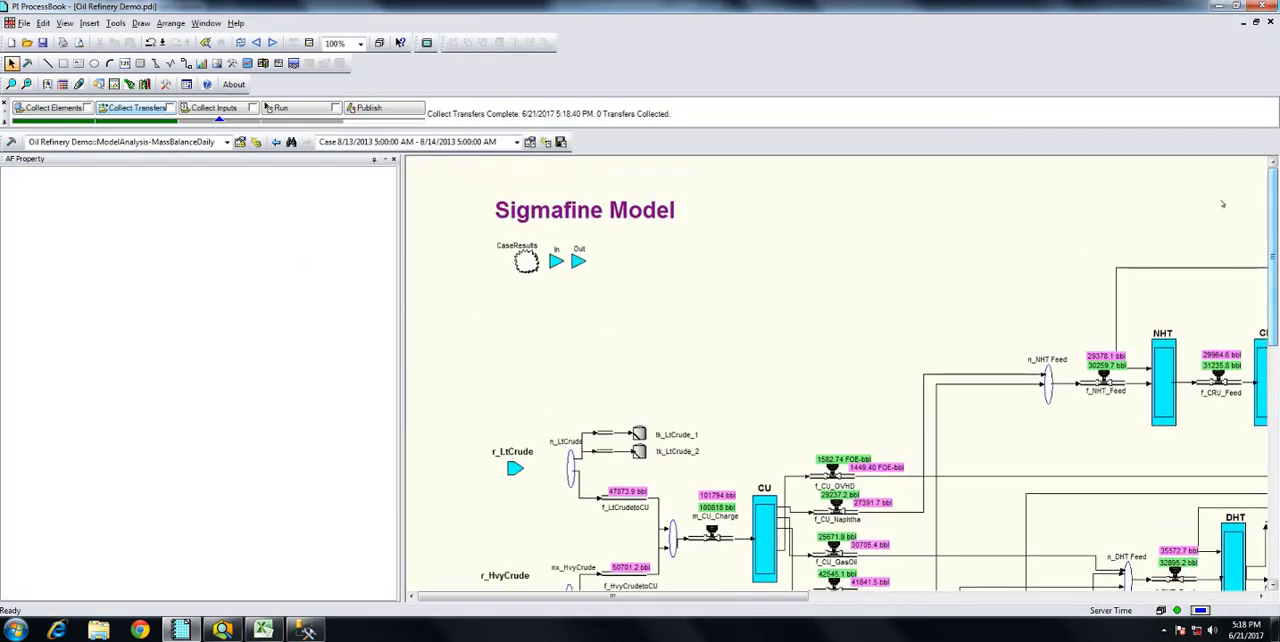
{"action": "left_click", "coordinate": [216, 110]}
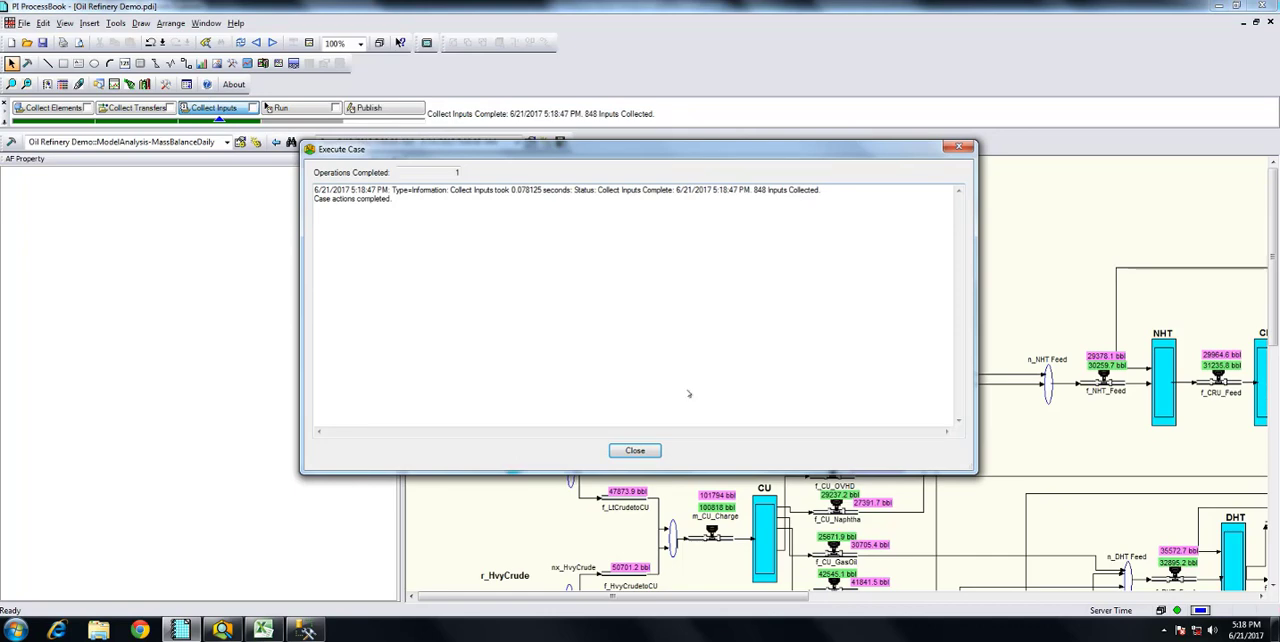
{"action": "left_click", "coordinate": [640, 450]}
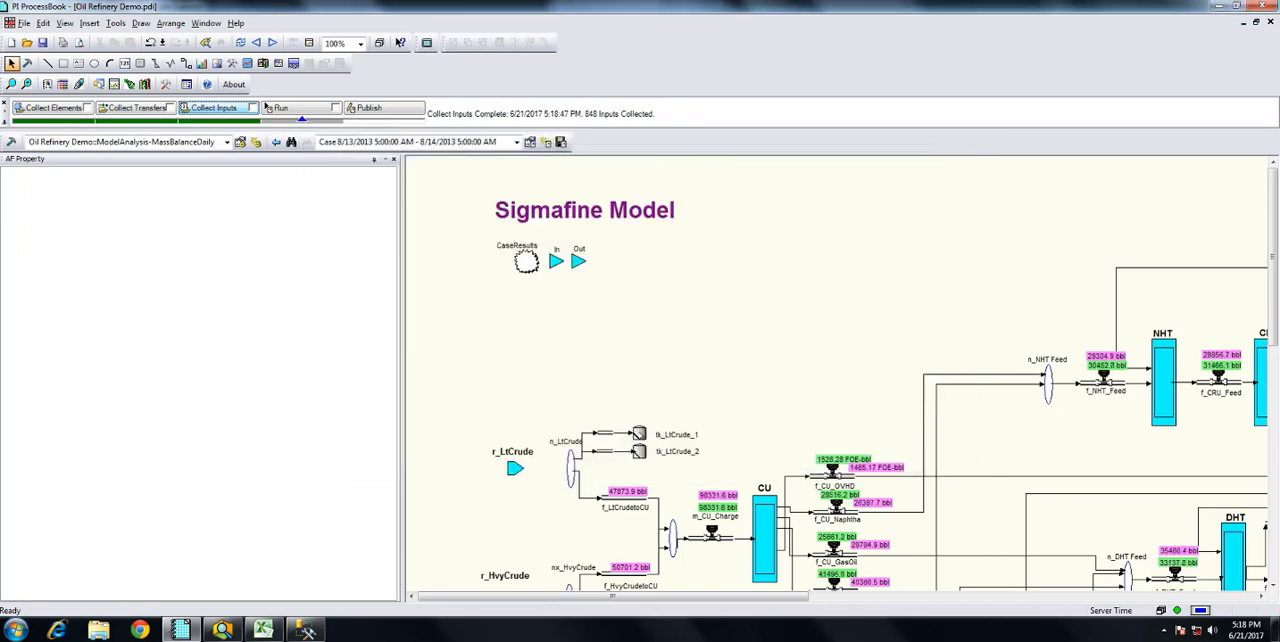
Check the collected attributes of tank tk_LtCrude_1 and run the balance for the case
{"action": "left_click", "coordinate": [639, 434]}
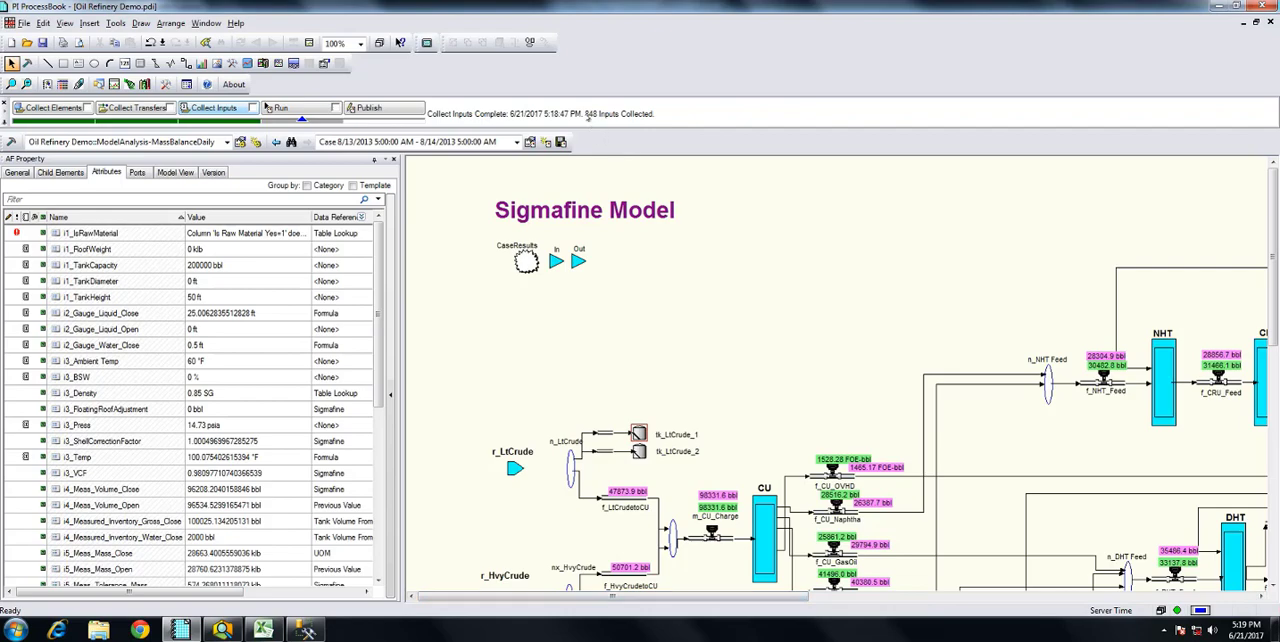
{"action": "mouse_move", "coordinate": [589, 116]}
{"action": "left_click", "coordinate": [278, 108]}
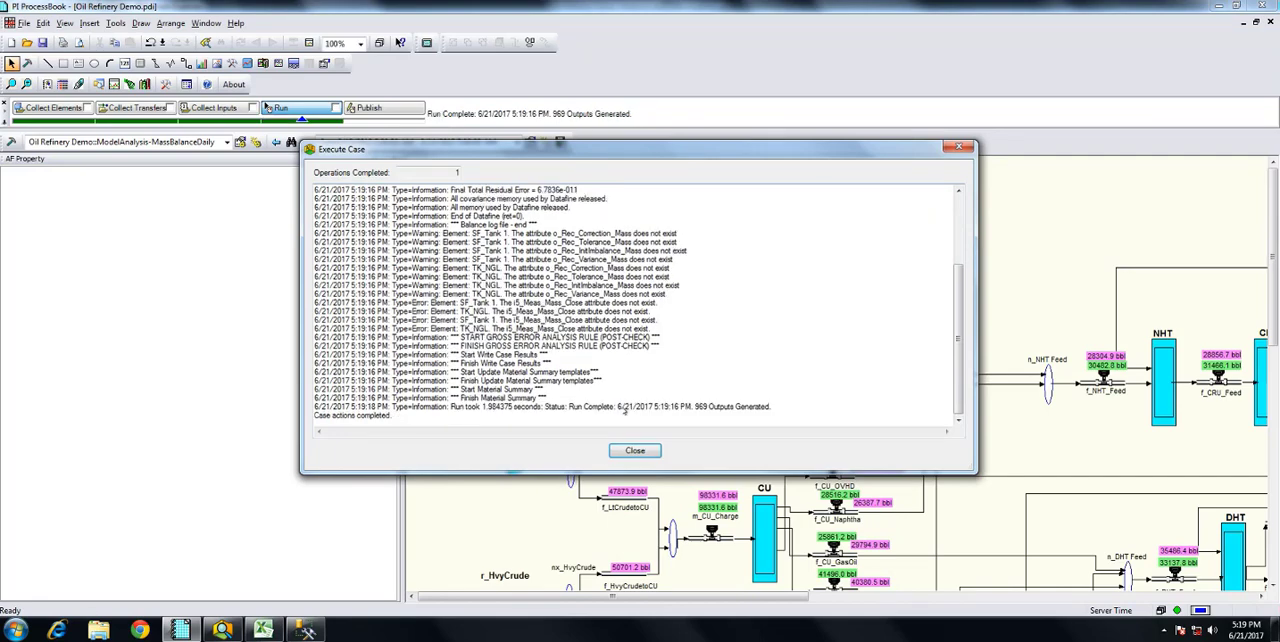
{"action": "left_click", "coordinate": [634, 451]}
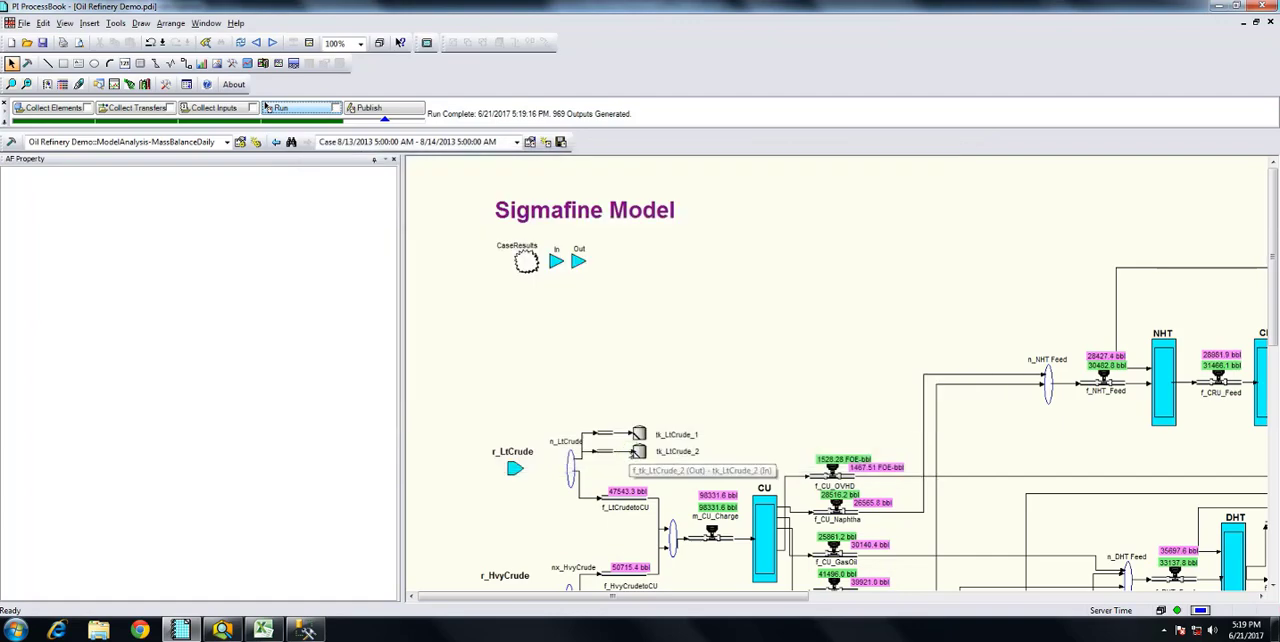
Examine the reconciled results of tank tk_LtCrude_2, the CU charge, overhead and naphtha flows, and the m_CU_Charge meter's measured and reconciled volumes
{"action": "left_click_drag", "start_coordinate": [1273, 279], "coordinate": [1275, 327]}
{"action": "left_click_drag", "start_coordinate": [1275, 388], "coordinate": [1275, 396]}
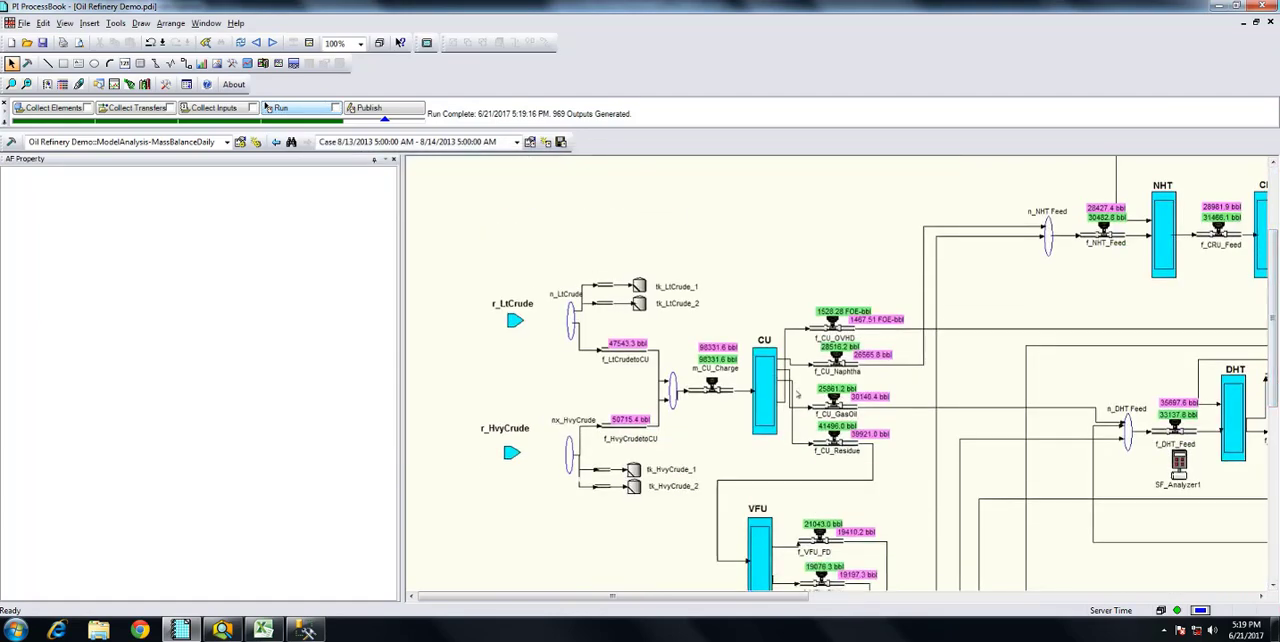
{"action": "left_click", "coordinate": [639, 303]}
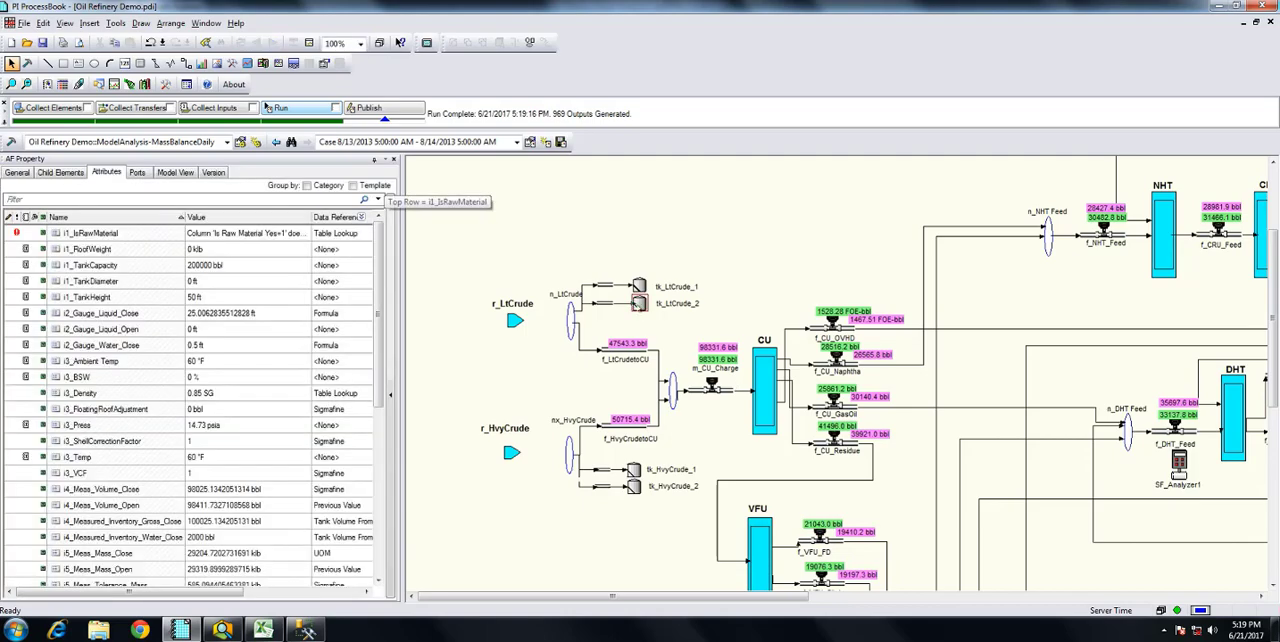
{"action": "left_click_drag", "start_coordinate": [376, 395], "coordinate": [376, 540]}
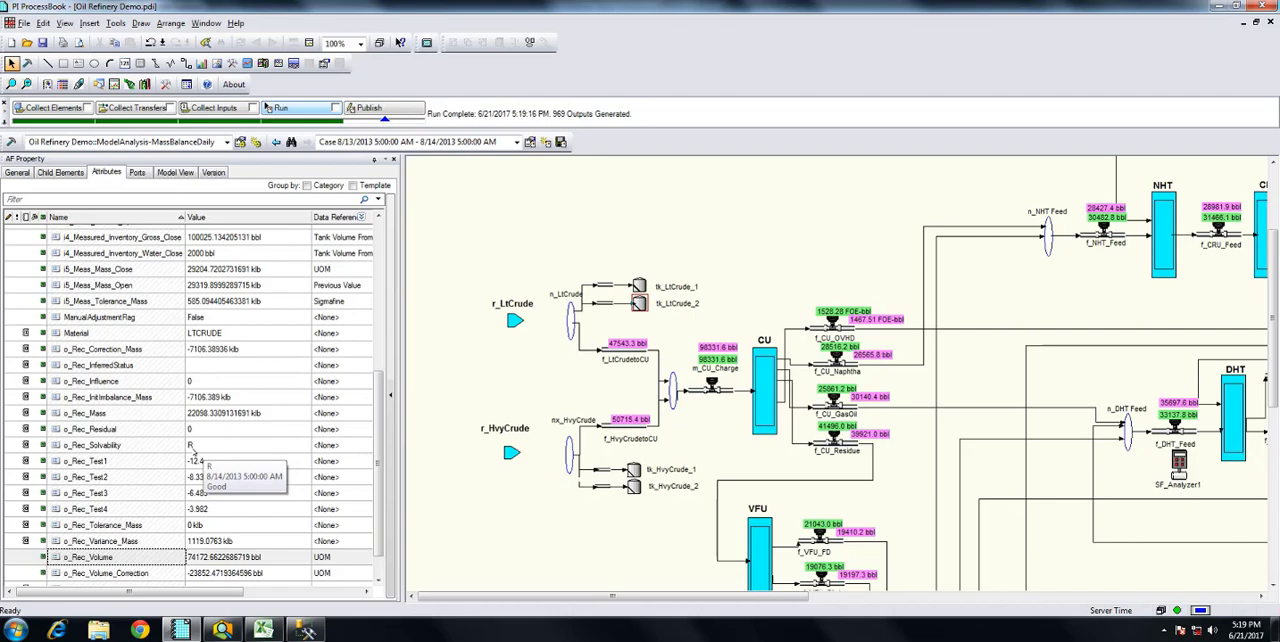
{"action": "left_click", "coordinate": [728, 390]}
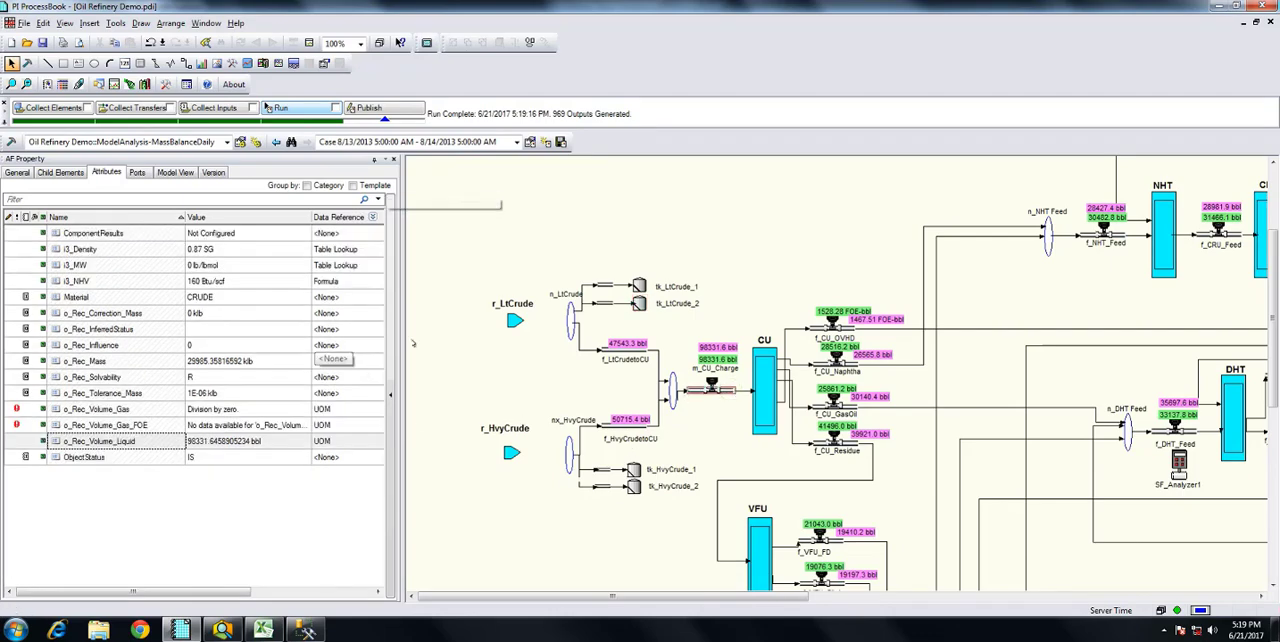
{"action": "left_click", "coordinate": [820, 332]}
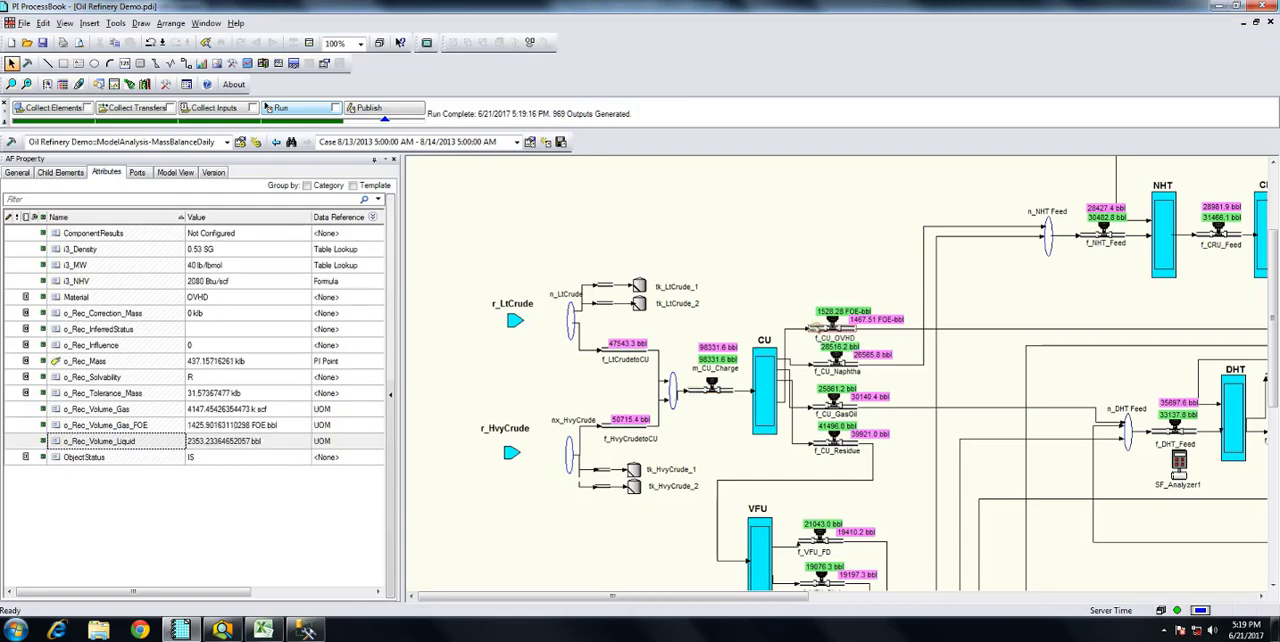
{"action": "left_click", "coordinate": [822, 365]}
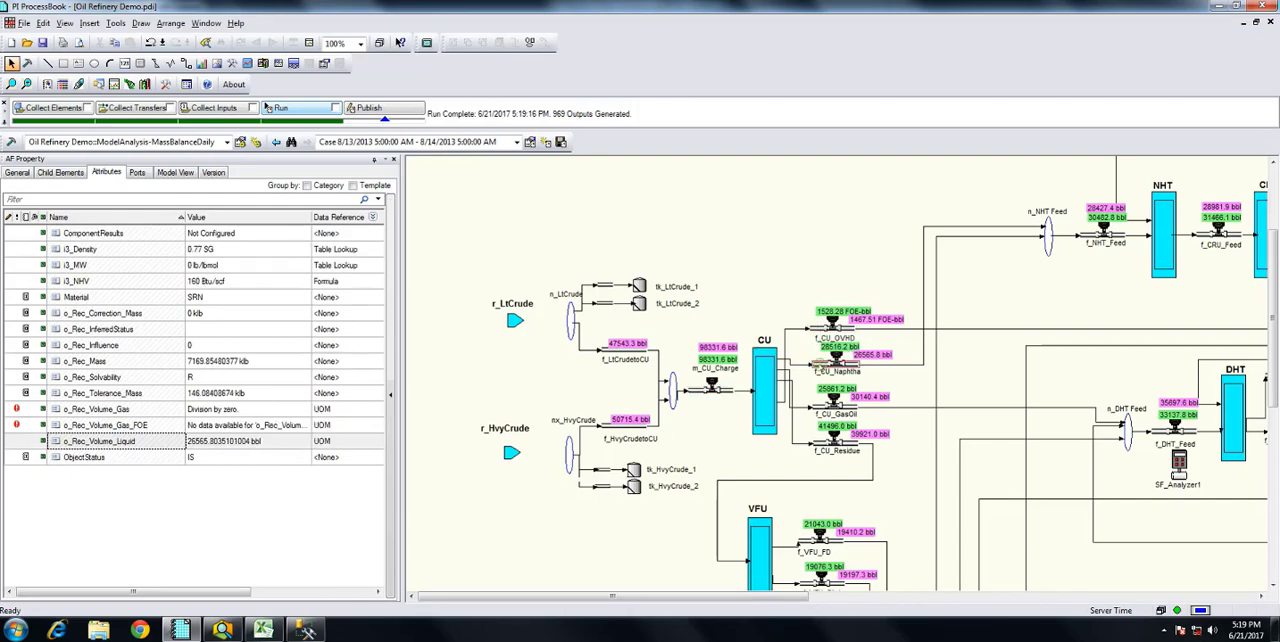
{"action": "left_click", "coordinate": [715, 350]}
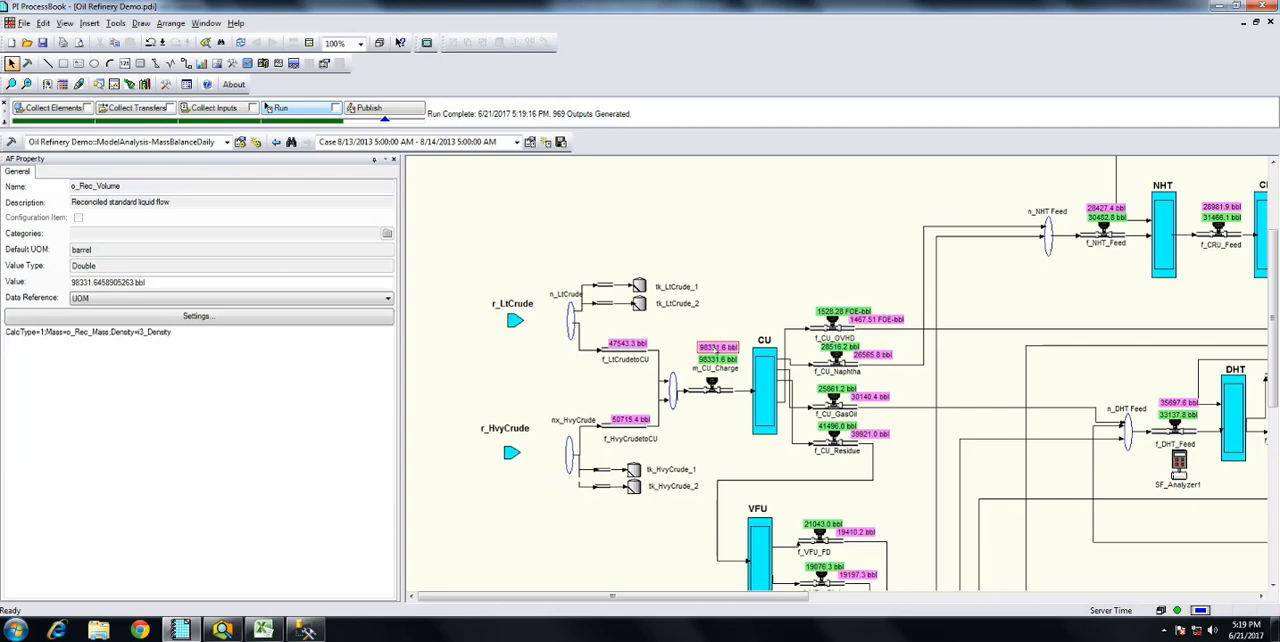
{"action": "left_click", "coordinate": [716, 360]}
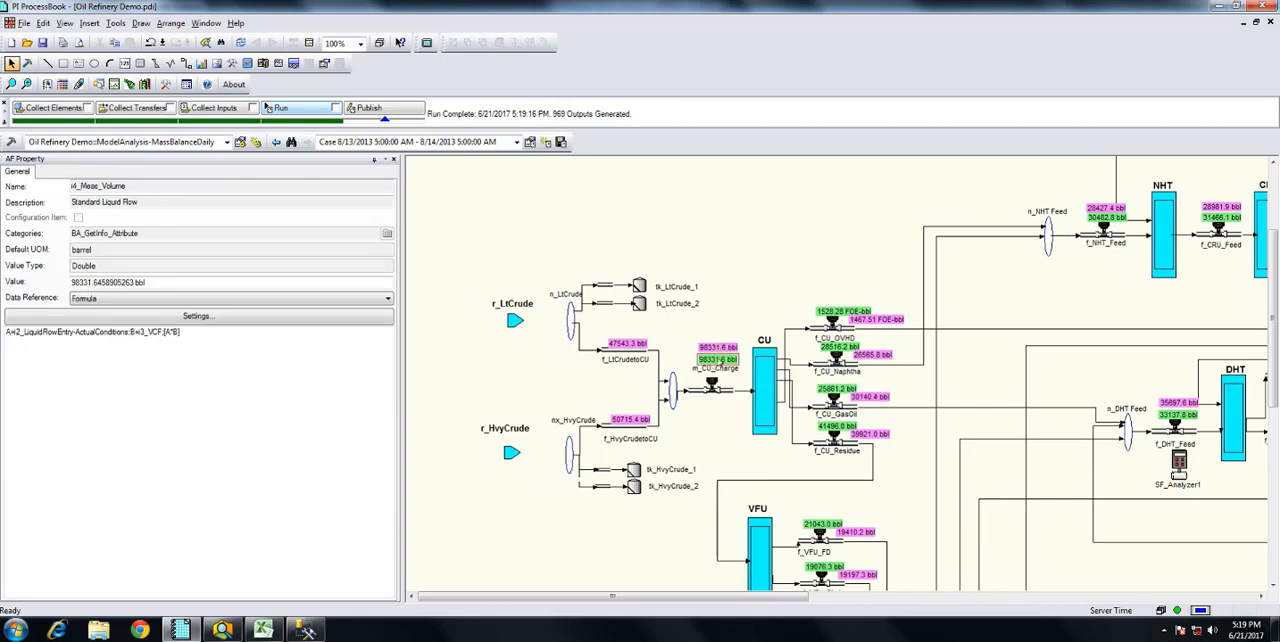
{"action": "left_click", "coordinate": [710, 386]}
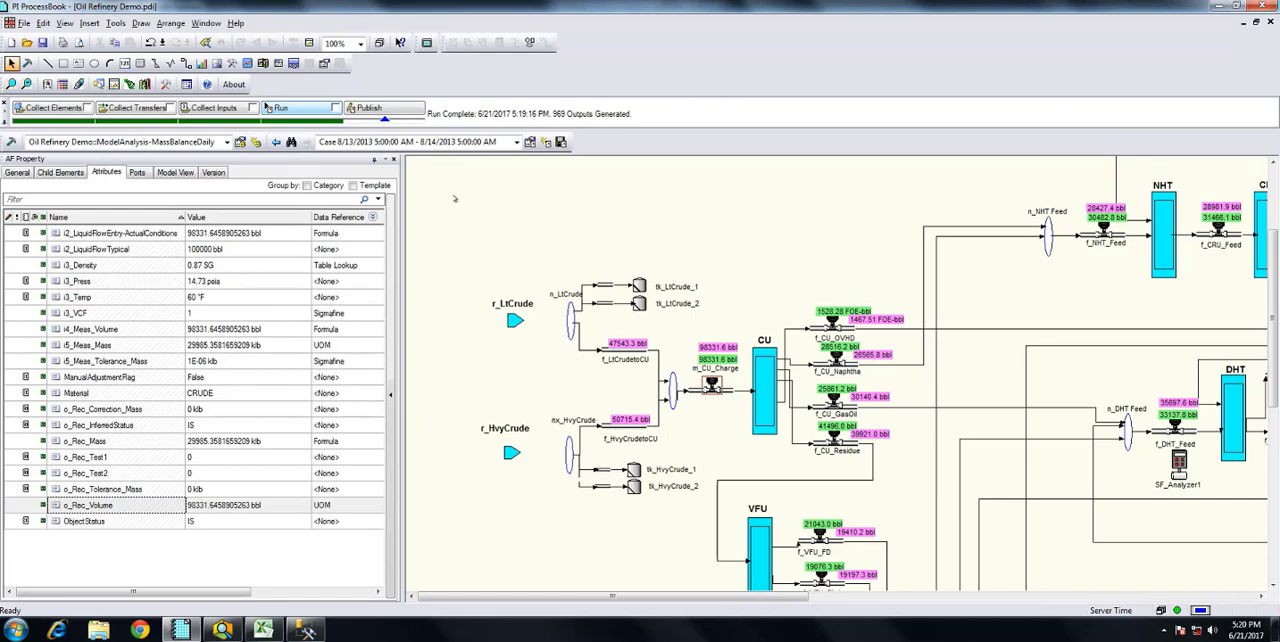
Look over the available cases, keep the 8/13/2013 case selected and publish it
{"action": "left_click", "coordinate": [517, 142]}
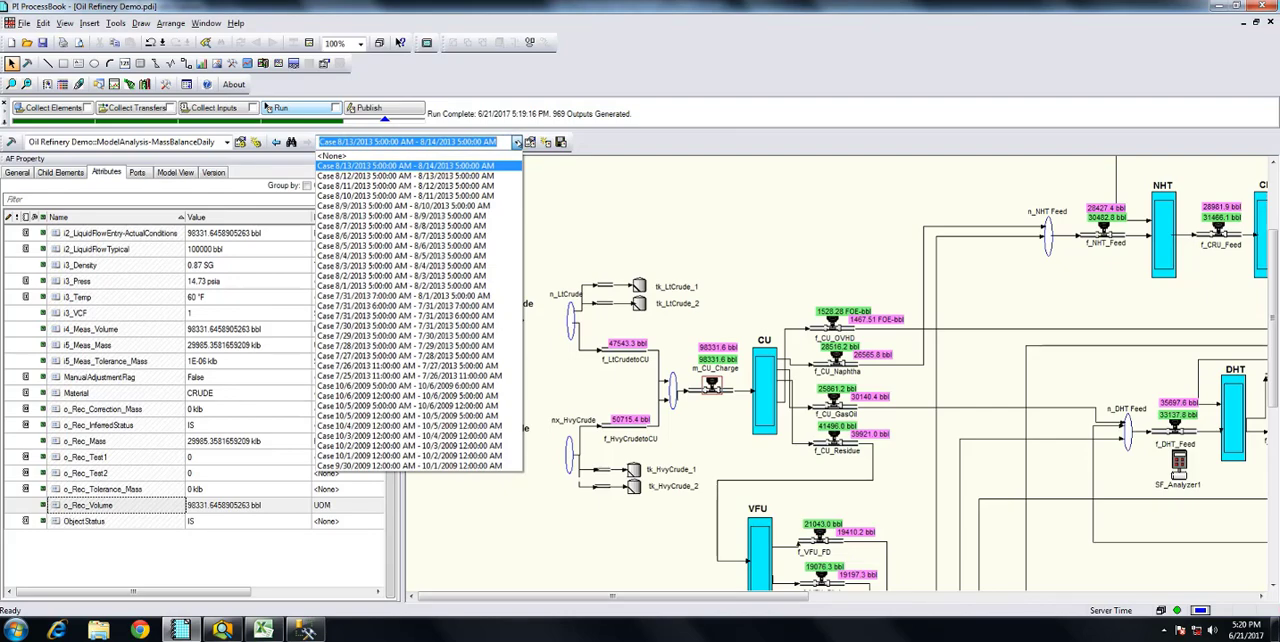
{"action": "left_click", "coordinate": [517, 142]}
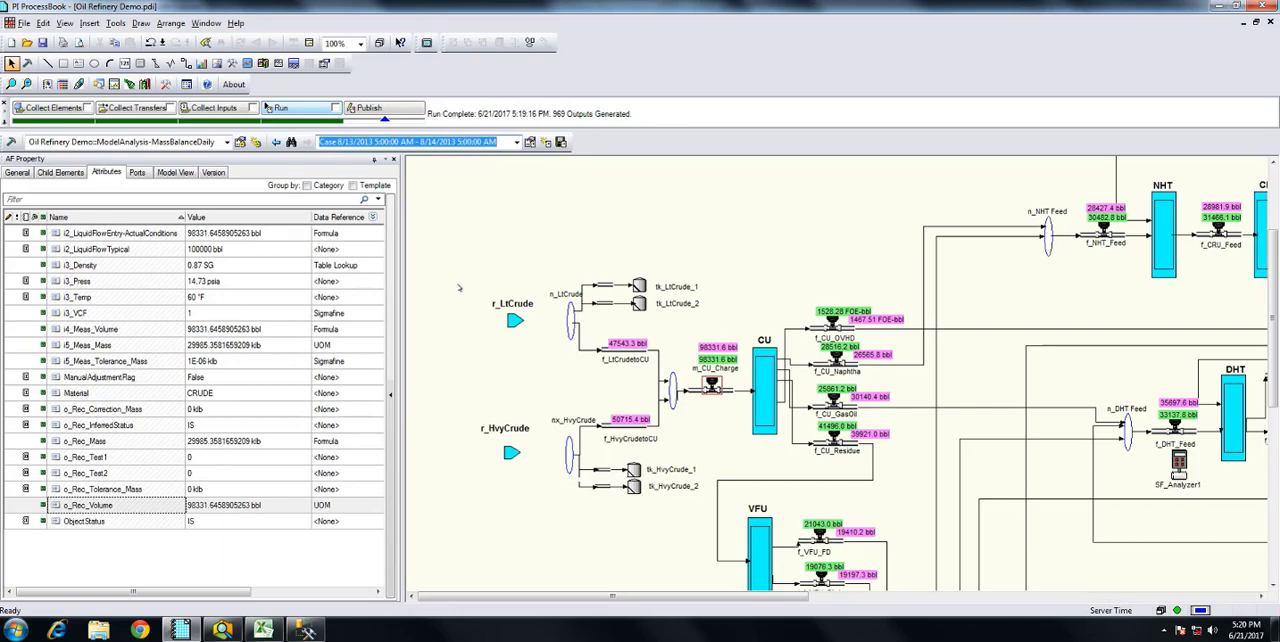
{"action": "left_click", "coordinate": [369, 108]}
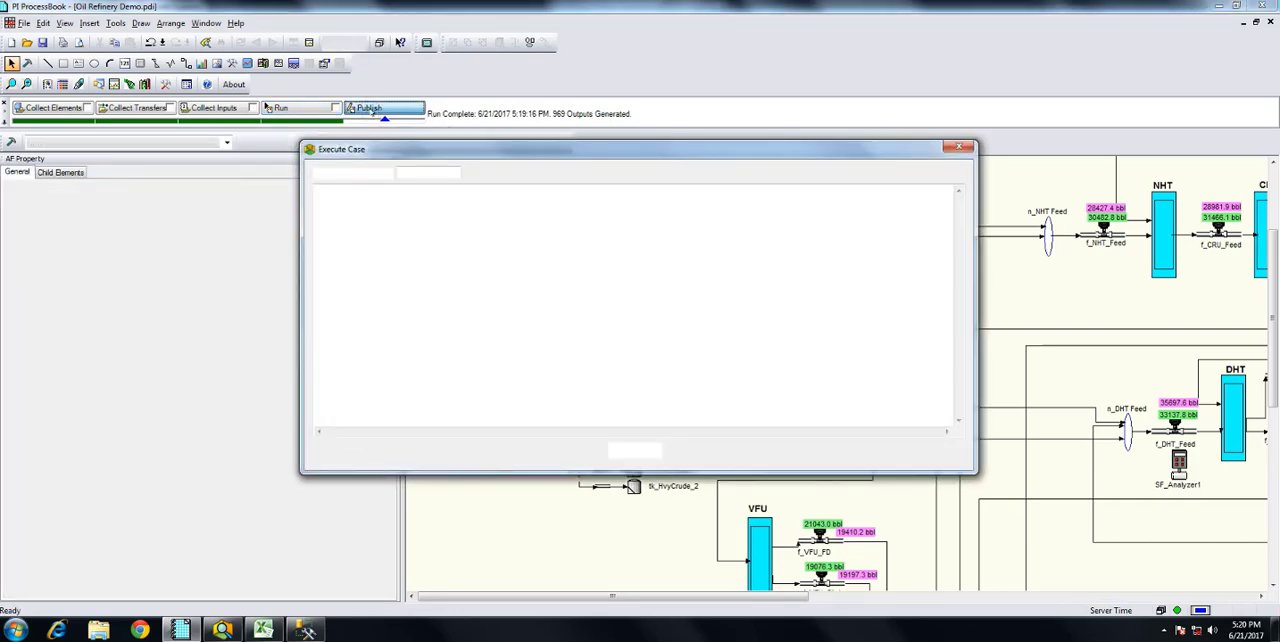
{"action": "left_click", "coordinate": [635, 451]}
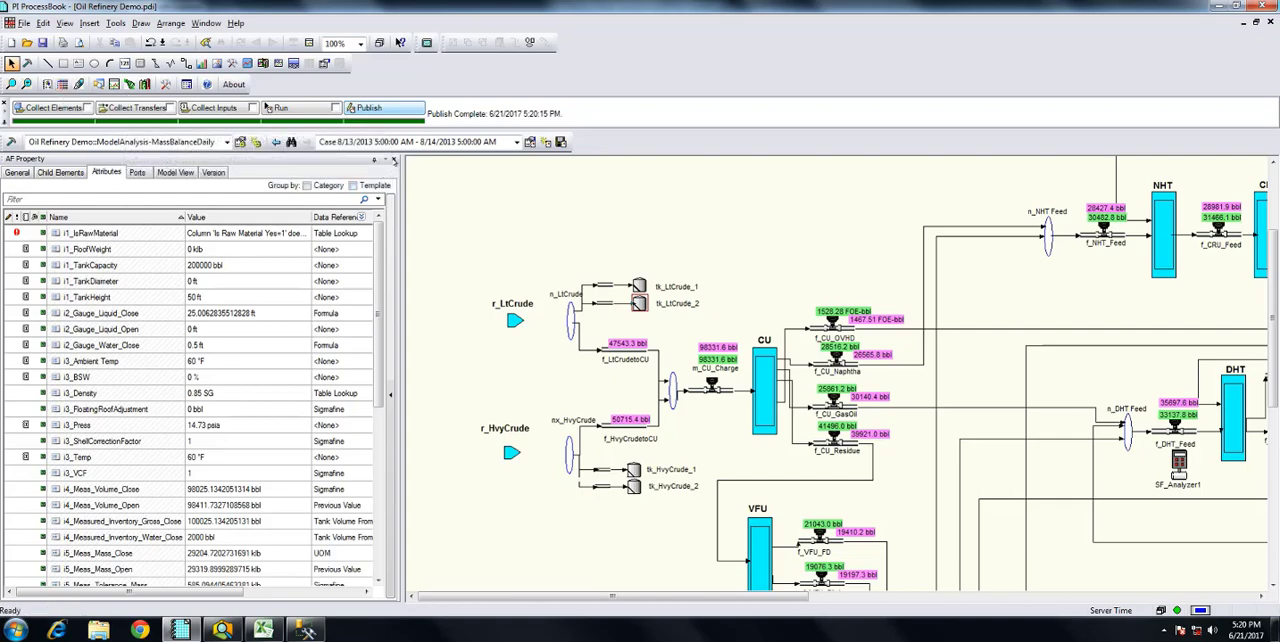
Hide the attribute display, show the Sigmafine diagnostic table of tanks and widen its Tank and Object status columns
{"action": "left_click", "coordinate": [394, 160]}
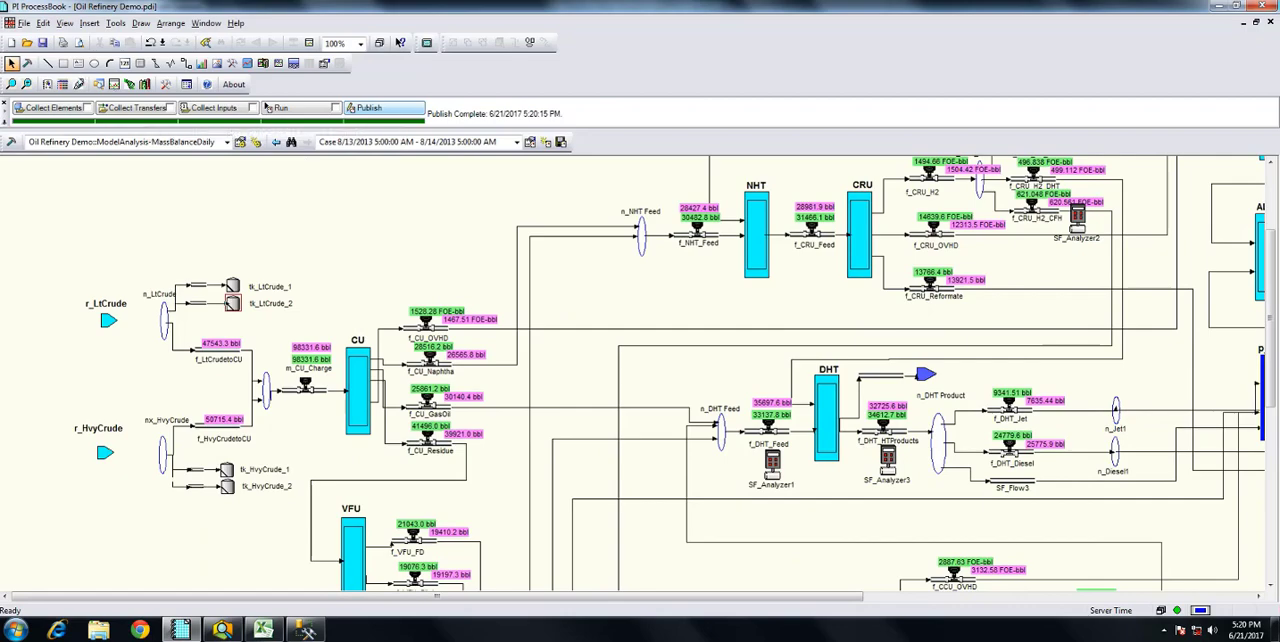
{"action": "left_click", "coordinate": [62, 84]}
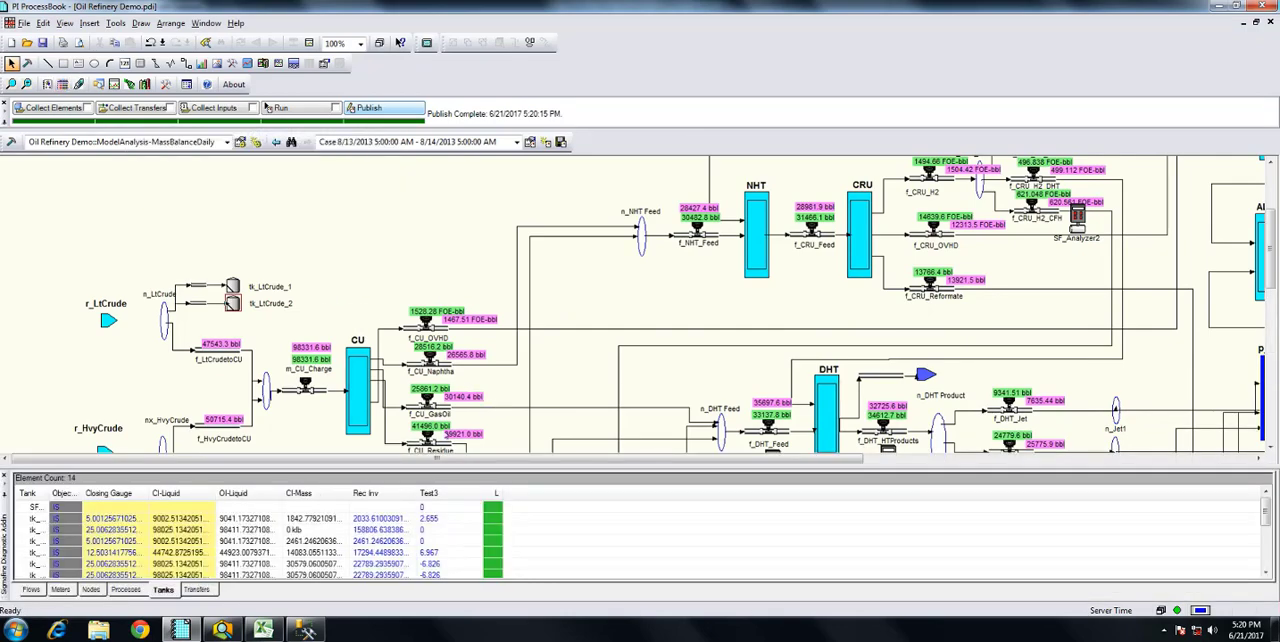
{"action": "left_click_drag", "start_coordinate": [48, 493], "coordinate": [102, 493]}
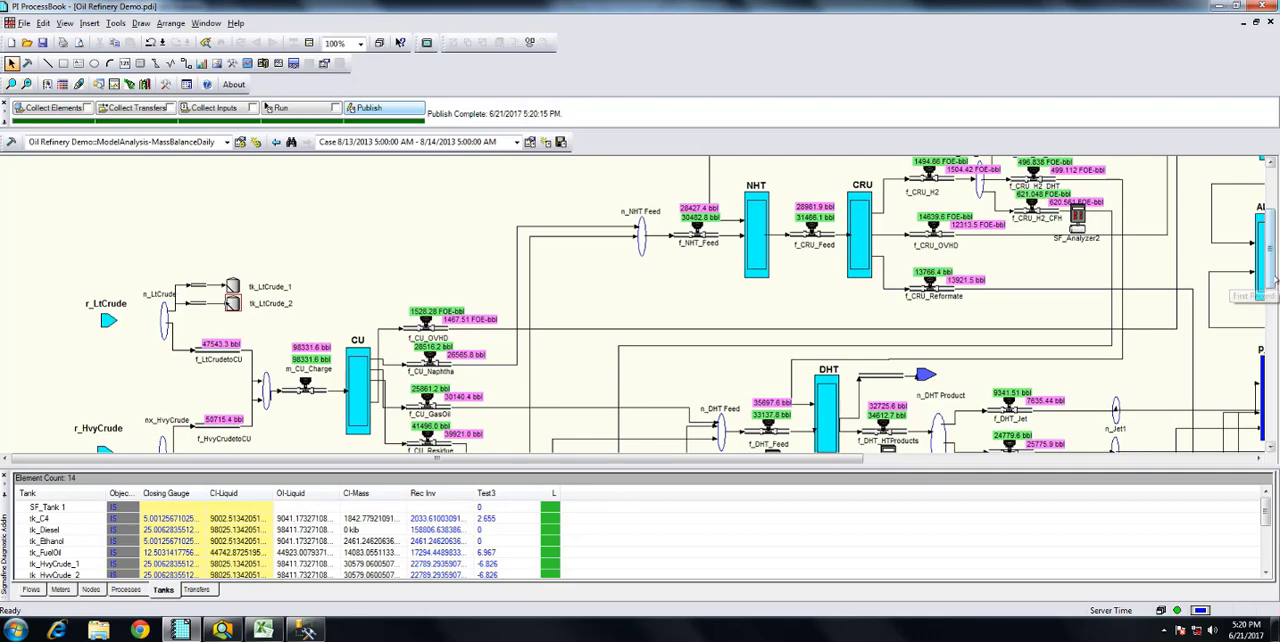
{"action": "left_click_drag", "start_coordinate": [1274, 281], "coordinate": [1274, 247]}
{"action": "scroll", "coordinate": [1270, 262], "scroll_direction": "down", "scroll_amount": 5}
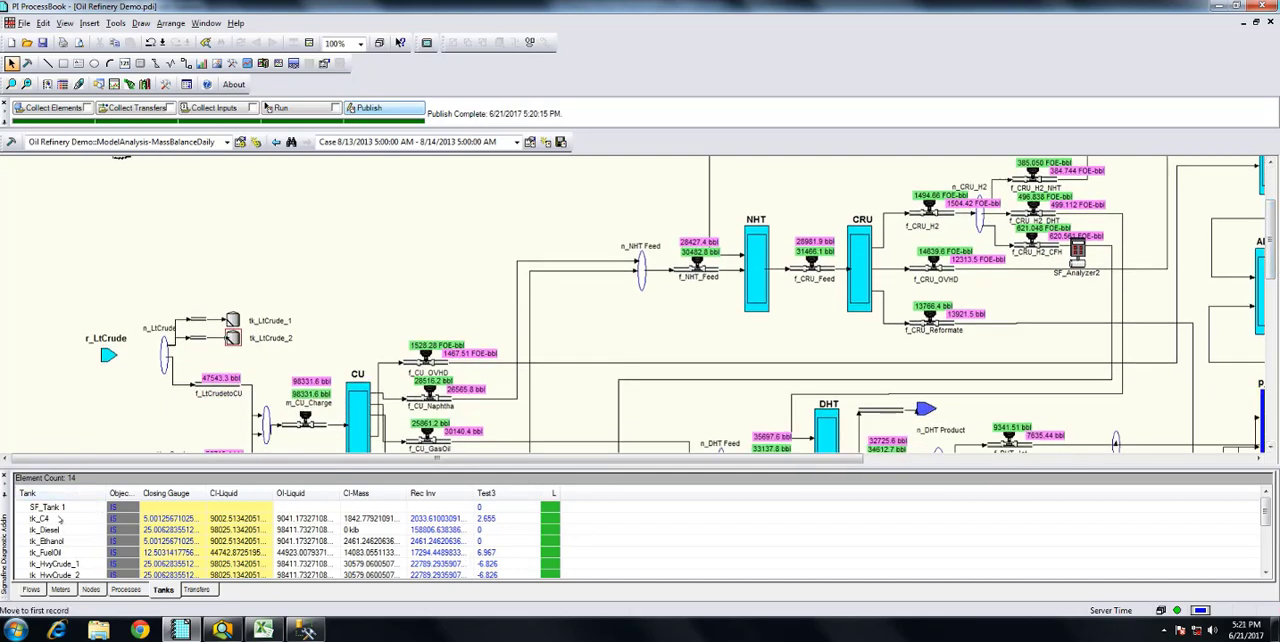
{"action": "double_click", "coordinate": [139, 493]}
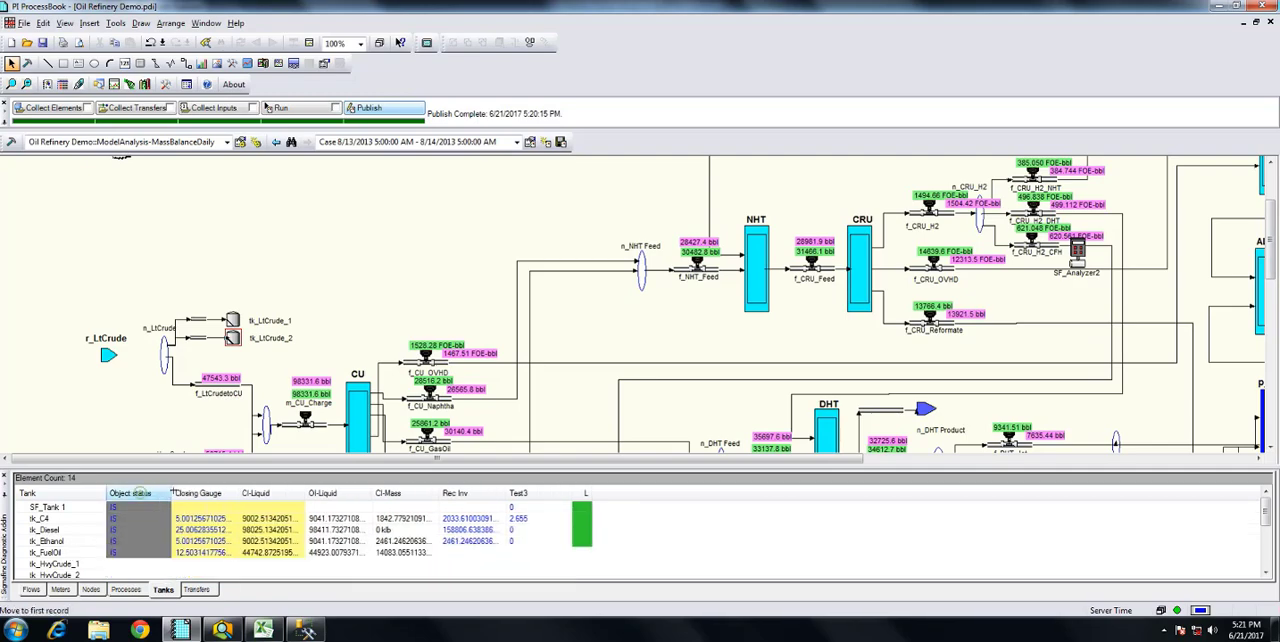
Sort the tank diagnostics by tank name in descending order and switch to the meter diagnostics
{"action": "left_click", "coordinate": [54, 493]}
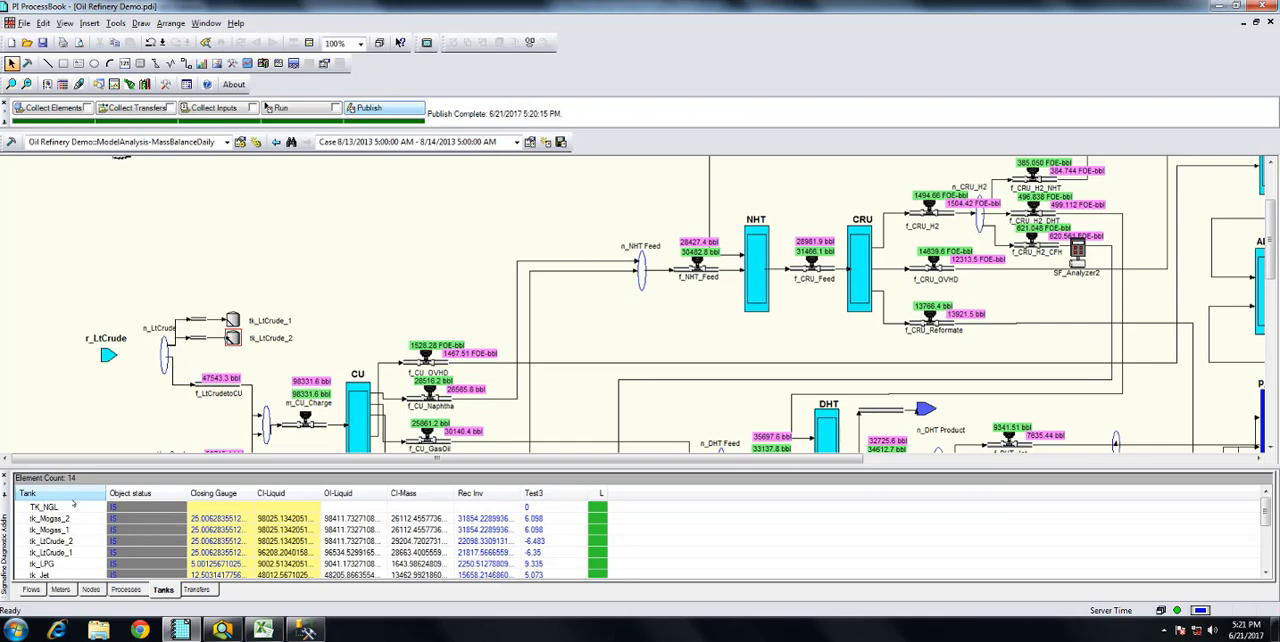
{"action": "left_click", "coordinate": [60, 589]}
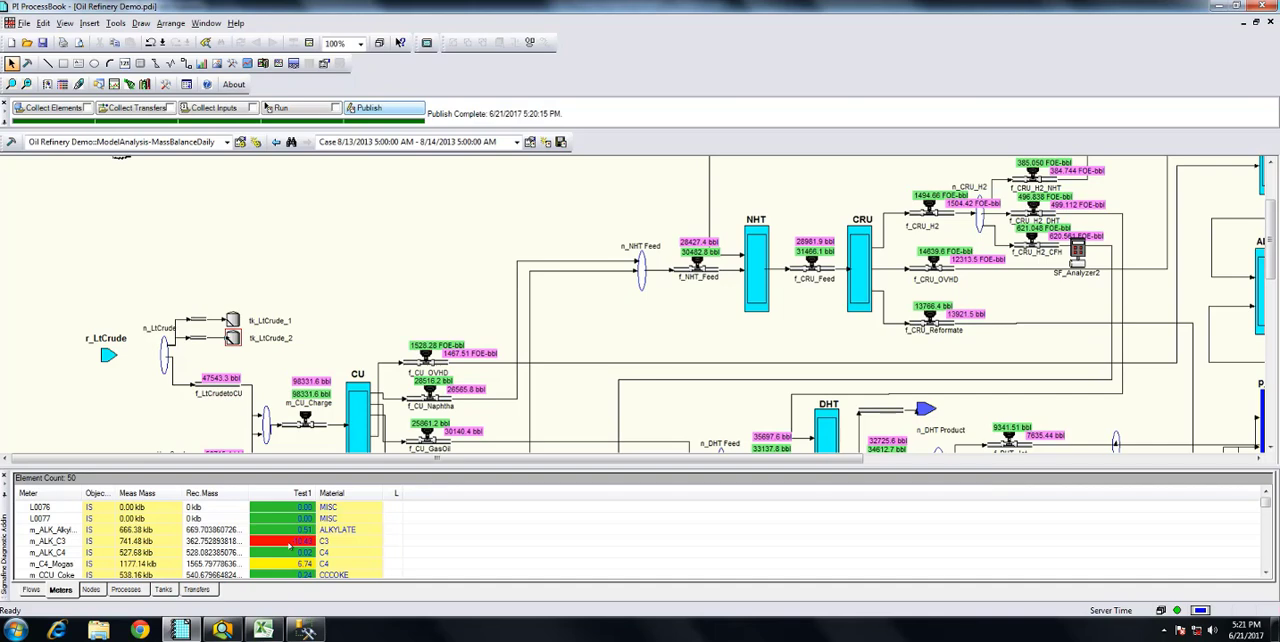
Locate meter m_ALK_C3 on the refinery diagram from the meter diagnostics and switch to the node diagnostics
{"action": "left_click", "coordinate": [61, 541]}
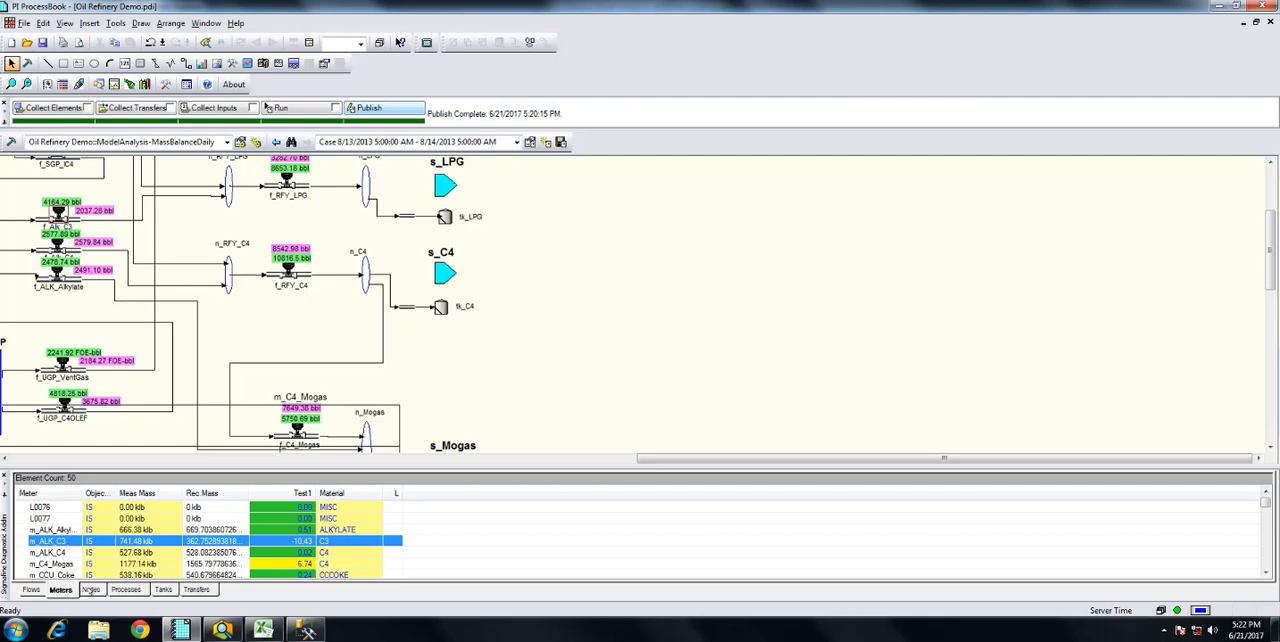
{"action": "left_click", "coordinate": [91, 590]}
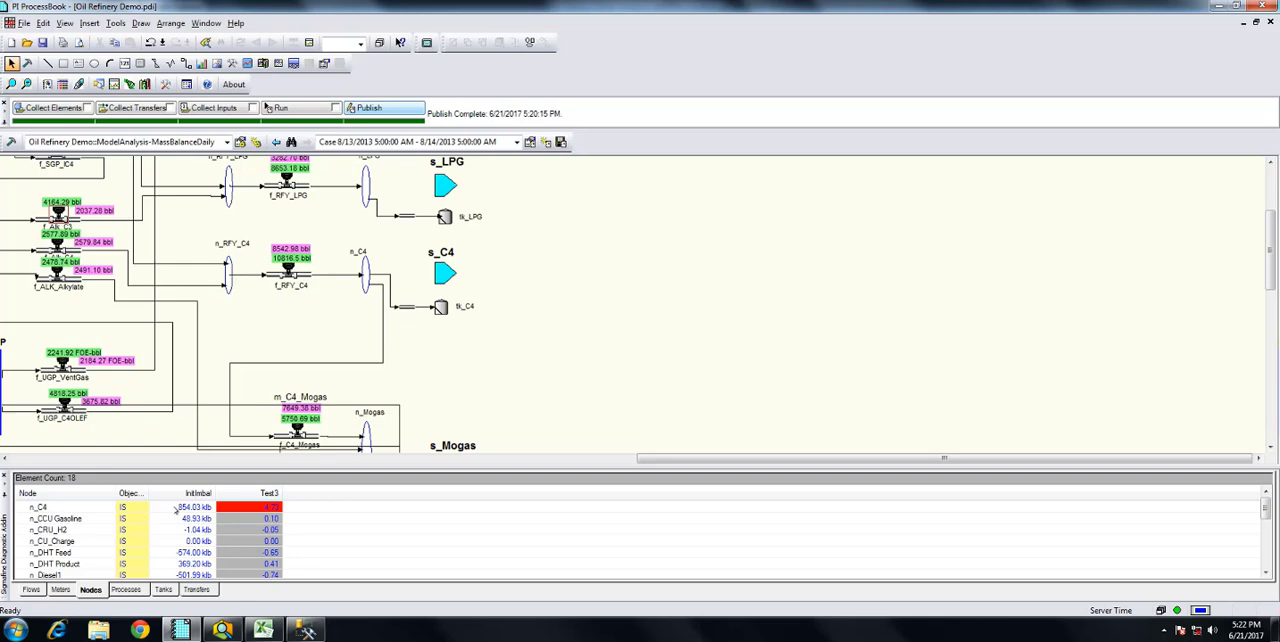
Show the process diagnostics, sort them by initial imbalance in ascending order and locate process p_DHT on the diagram
{"action": "left_click", "coordinate": [127, 589]}
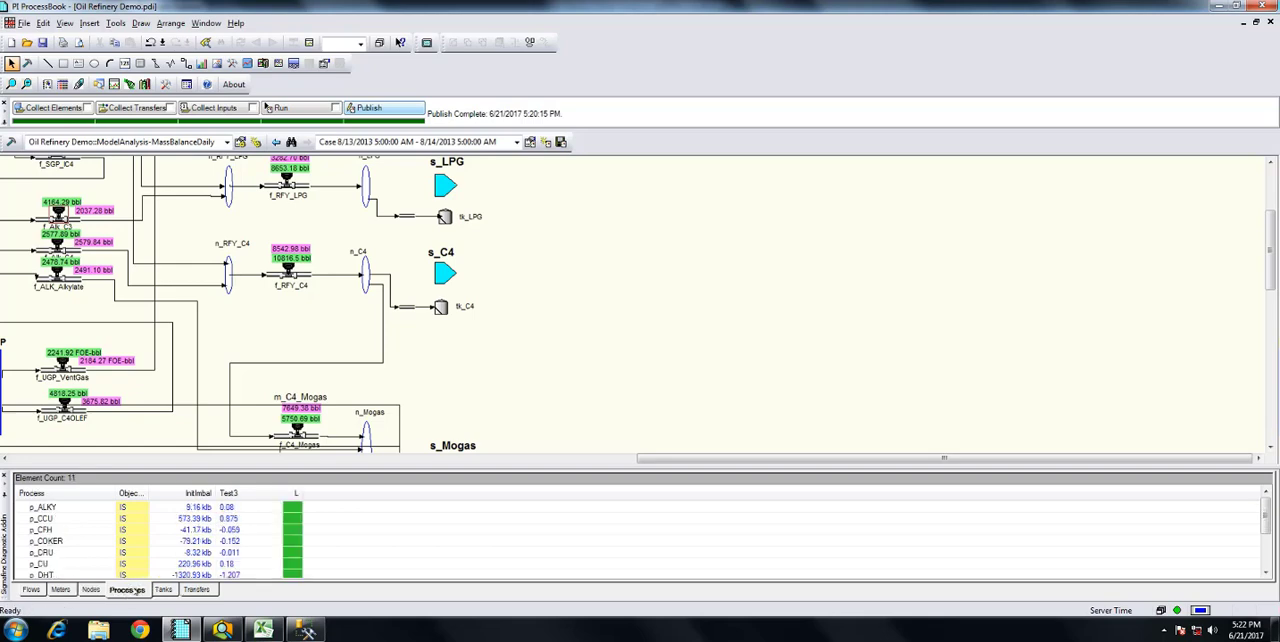
{"action": "left_click", "coordinate": [197, 493]}
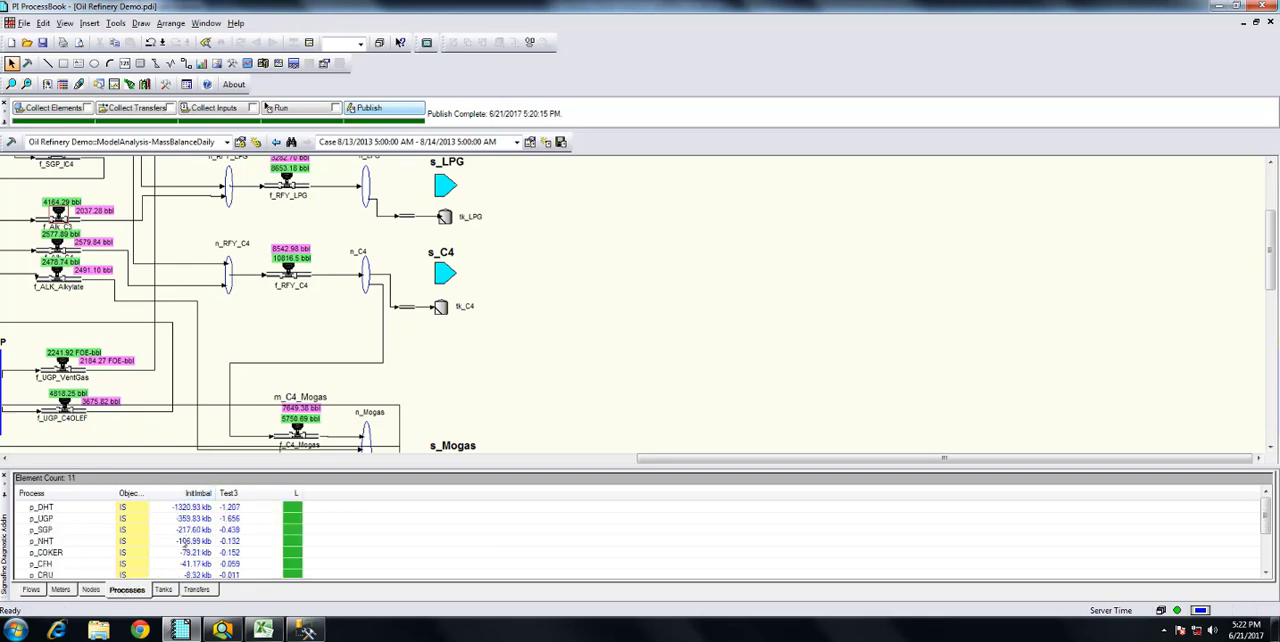
{"action": "left_click", "coordinate": [76, 508]}
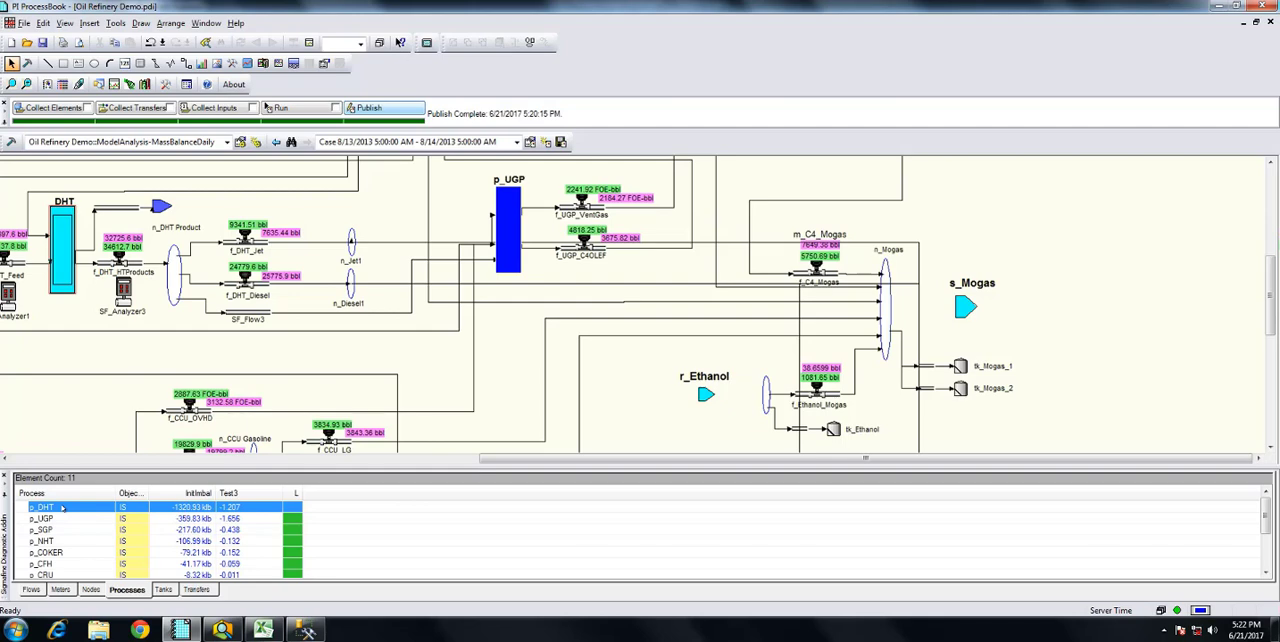
Sort the tank diagnostics by Test3 in ascending order and review the test values of all listed tanks
{"action": "left_click", "coordinate": [163, 589]}
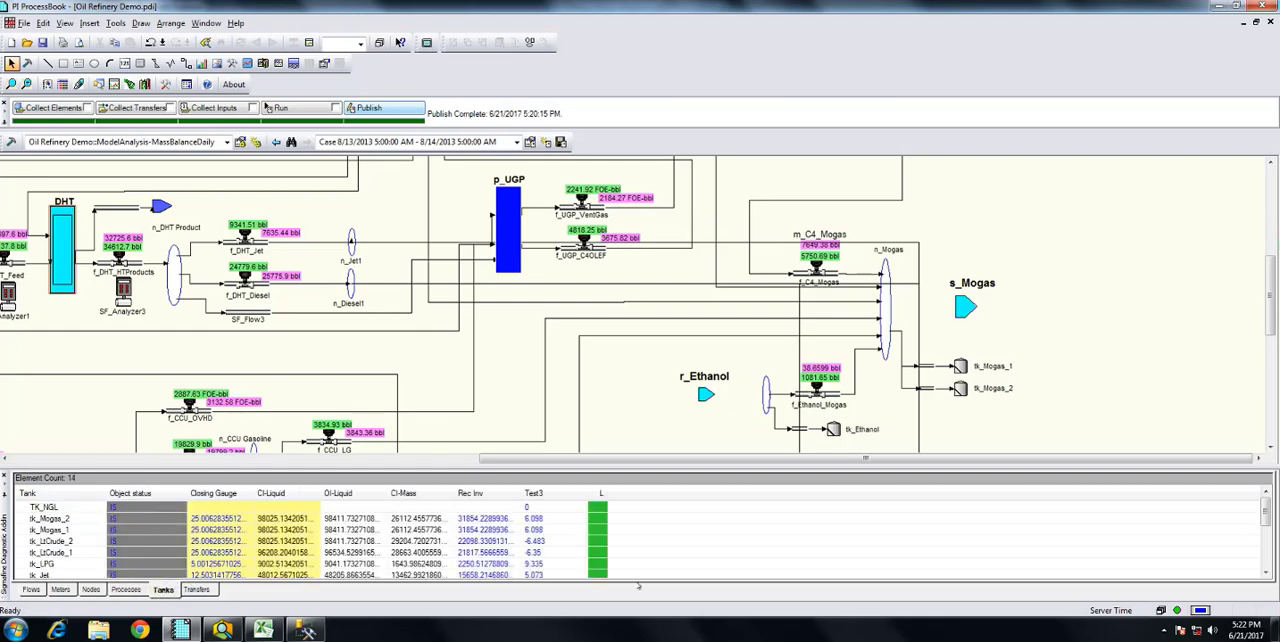
{"action": "left_click", "coordinate": [537, 492]}
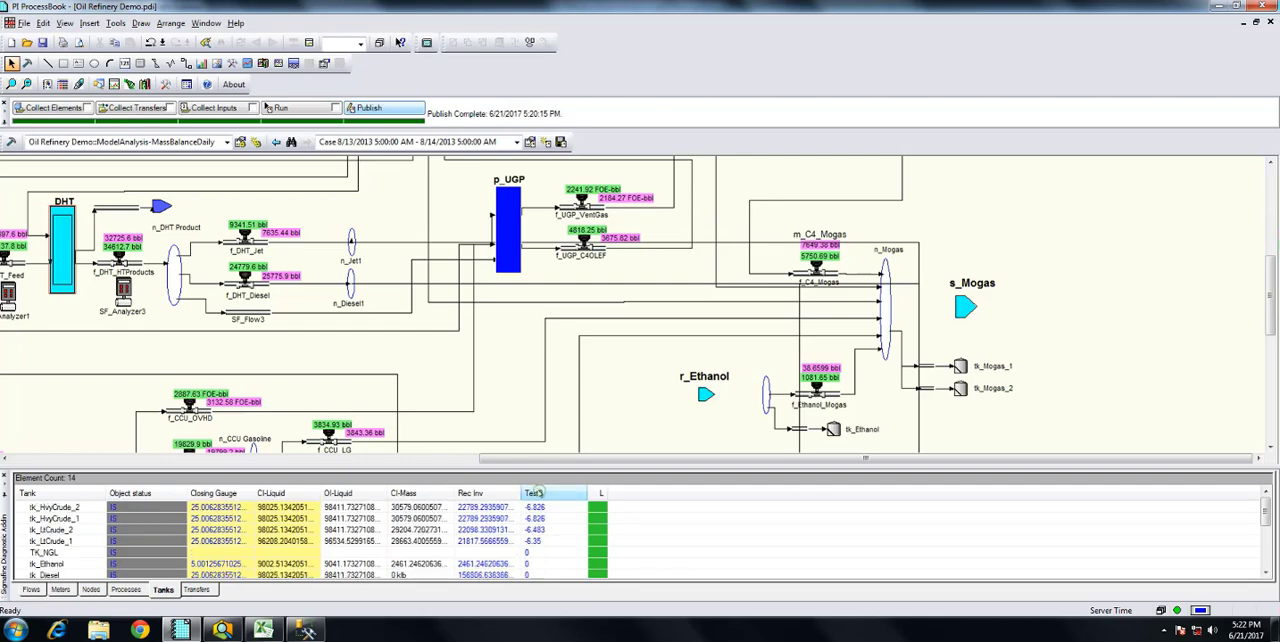
{"action": "left_click", "coordinate": [1265, 574]}
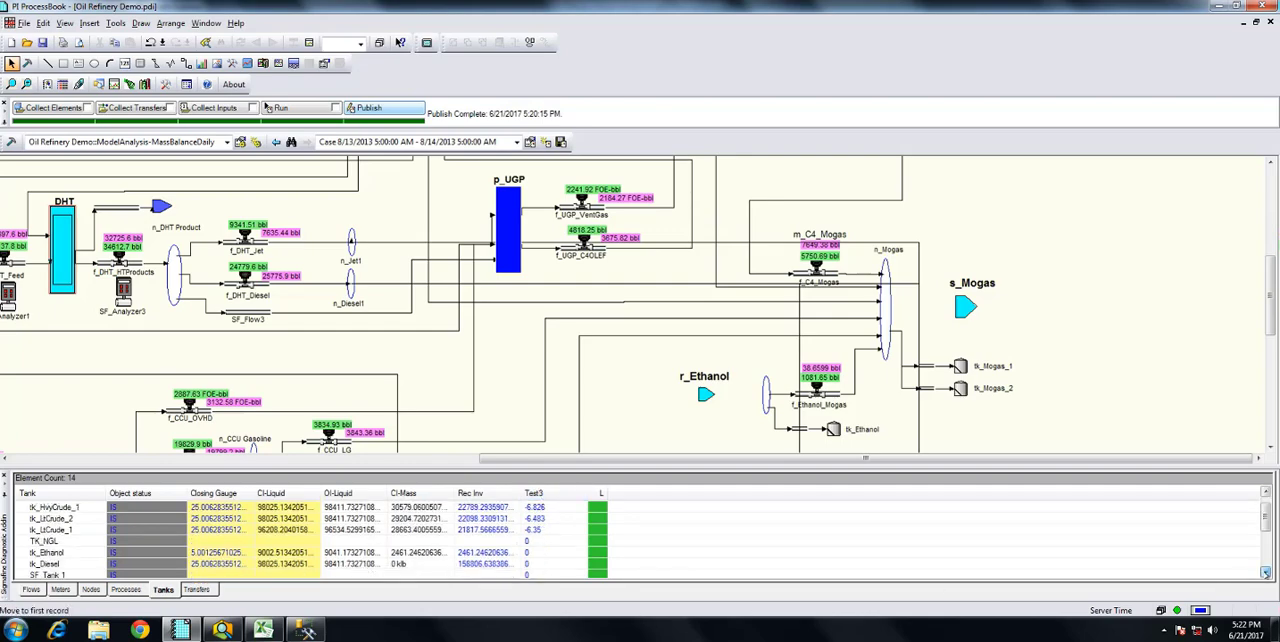
{"action": "left_click", "coordinate": [1265, 574]}
{"action": "left_click", "coordinate": [1265, 574]}
{"action": "left_click", "coordinate": [1265, 574]}
{"action": "left_click", "coordinate": [1265, 574]}
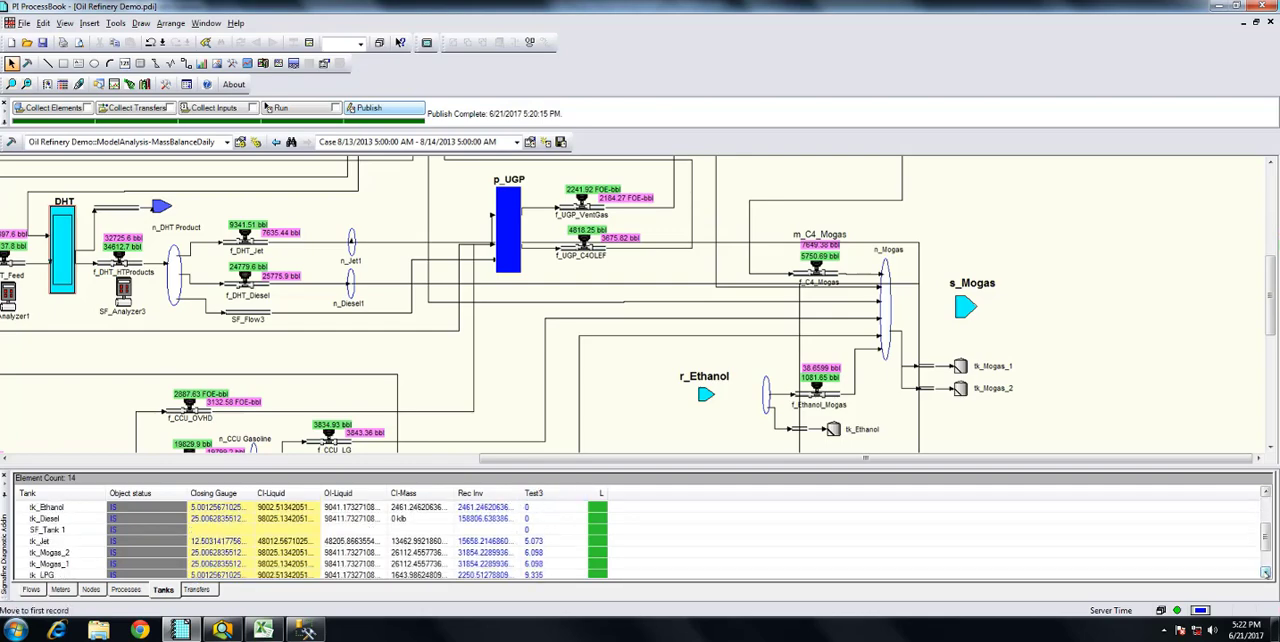
{"action": "left_click", "coordinate": [1265, 574]}
{"action": "left_click", "coordinate": [1265, 574]}
{"action": "left_click", "coordinate": [1265, 574]}
{"action": "left_click_drag", "start_coordinate": [1265, 552], "coordinate": [1265, 505]}
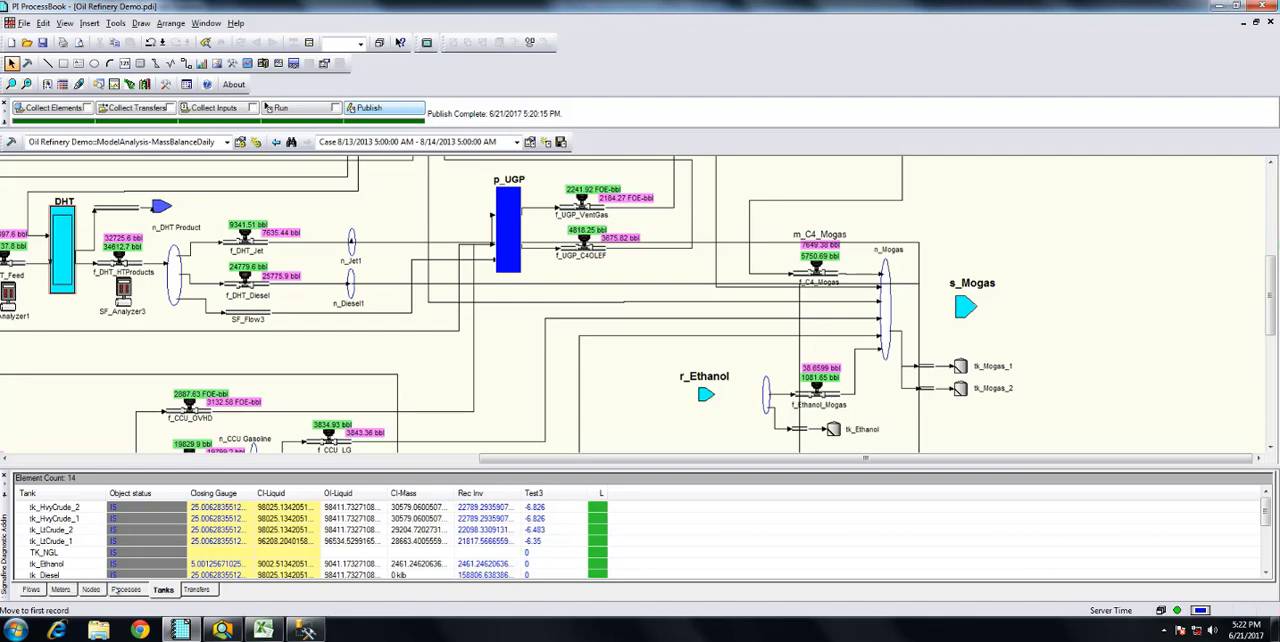
Locate tanks tk_Ethanol, TK_NGL, tk_HvyCrude_1 and tk_HvyCrude_2 on the refinery diagram from the tank diagnostics
{"action": "left_click", "coordinate": [46, 565]}
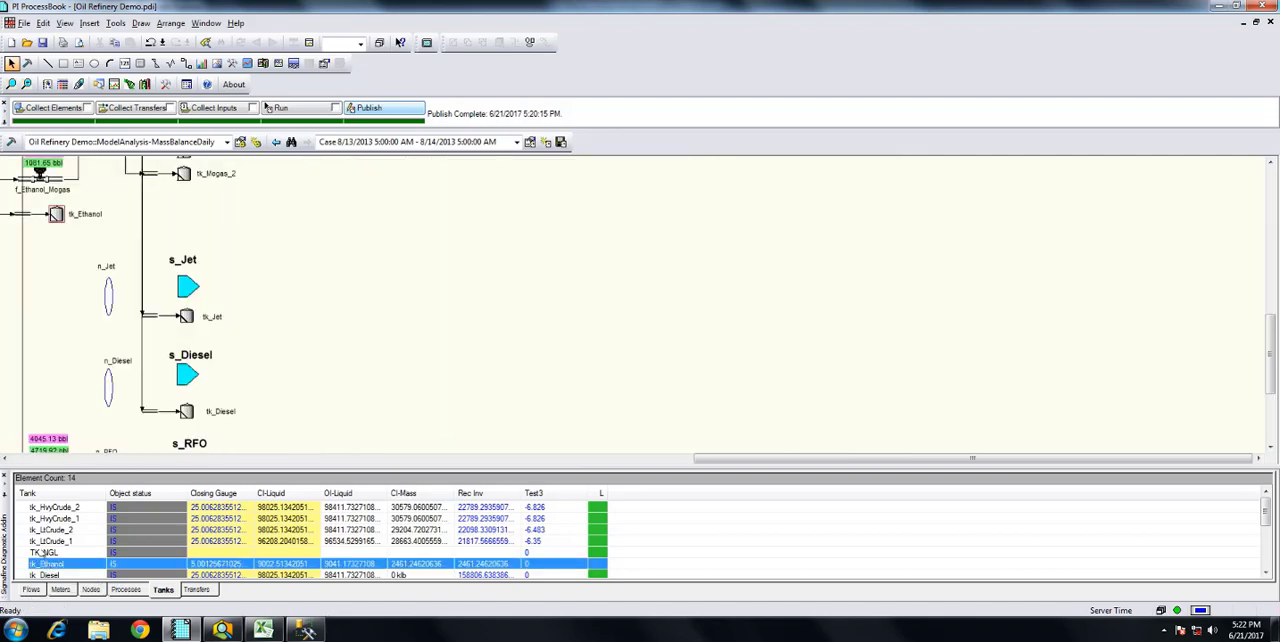
{"action": "left_click", "coordinate": [42, 552]}
{"action": "left_click", "coordinate": [40, 519]}
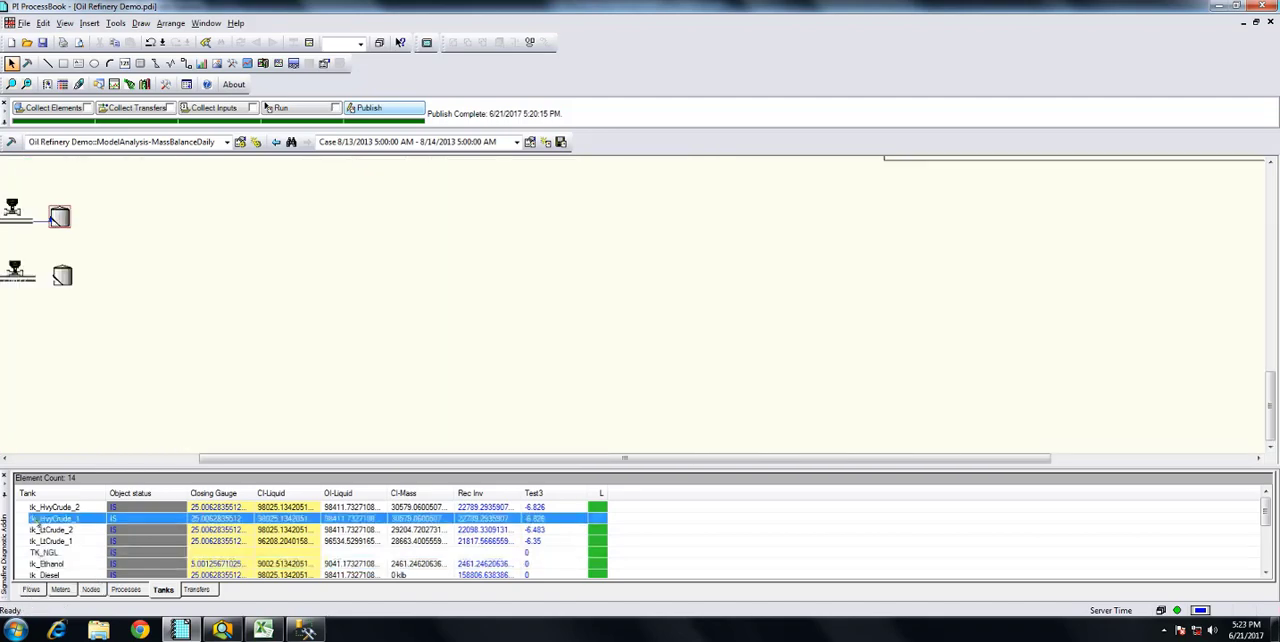
{"action": "left_click", "coordinate": [38, 508]}
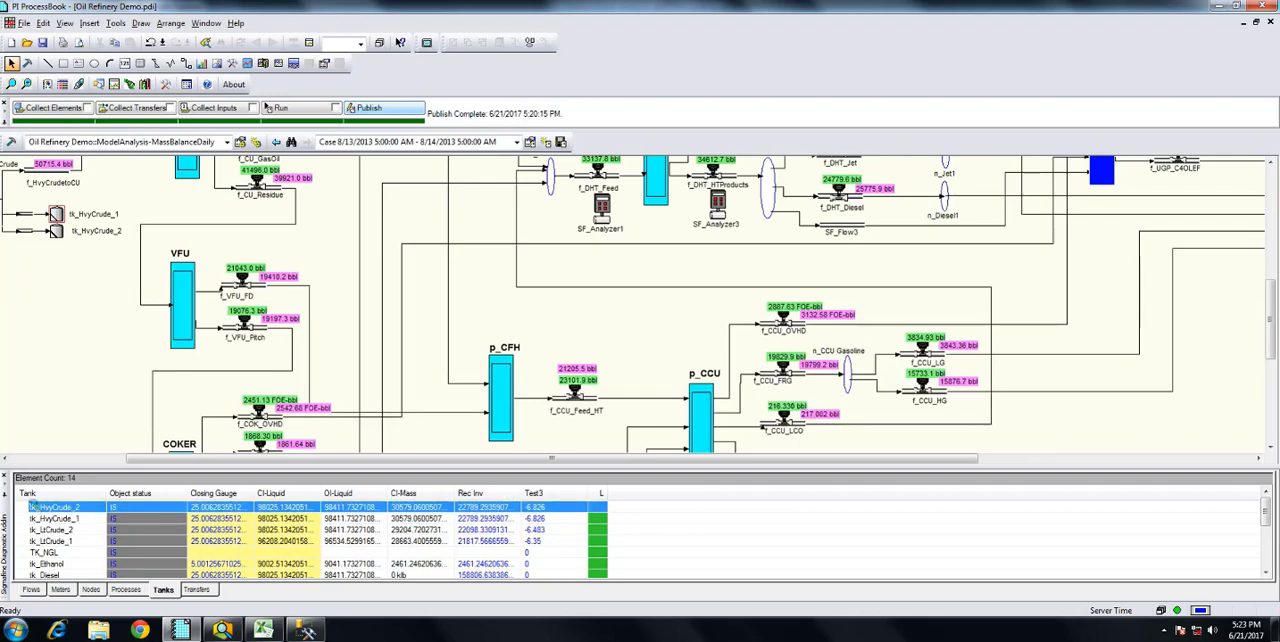